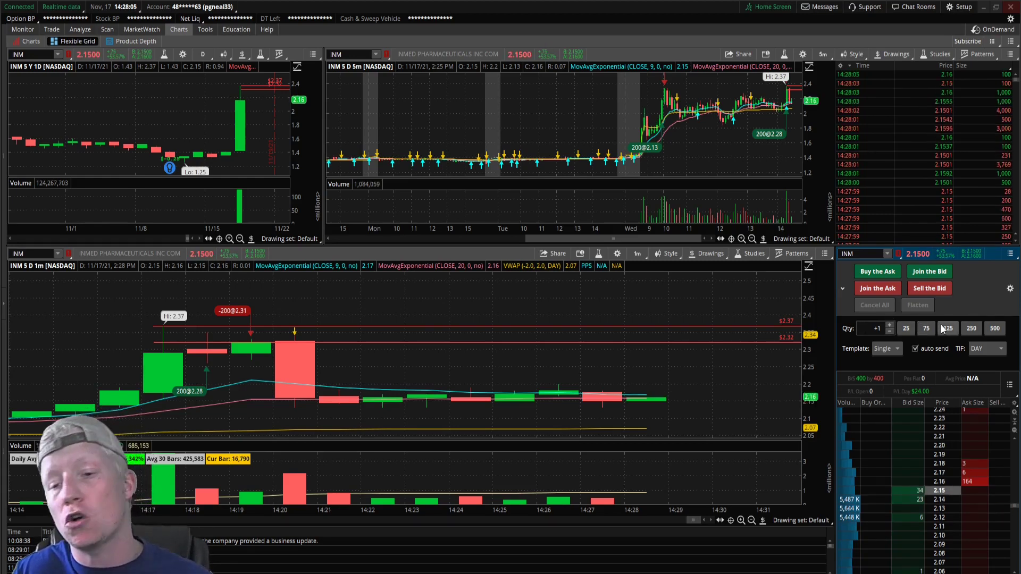
# - Buy one share of INM at the current ask price
pyautogui.click(878, 276)
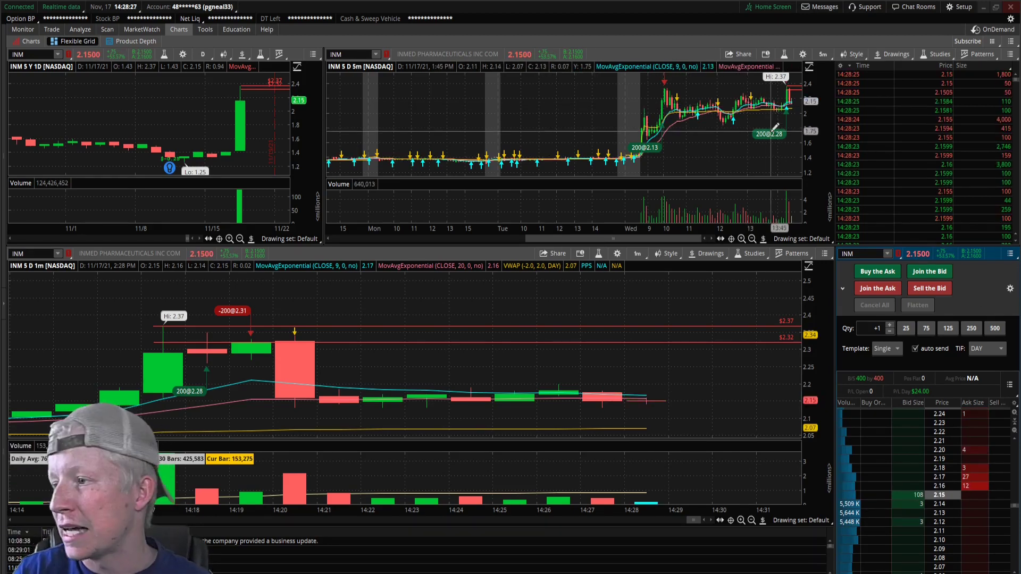
# - Open Application Settings to Order defaults and apply them without changes
pyautogui.click(962, 8)
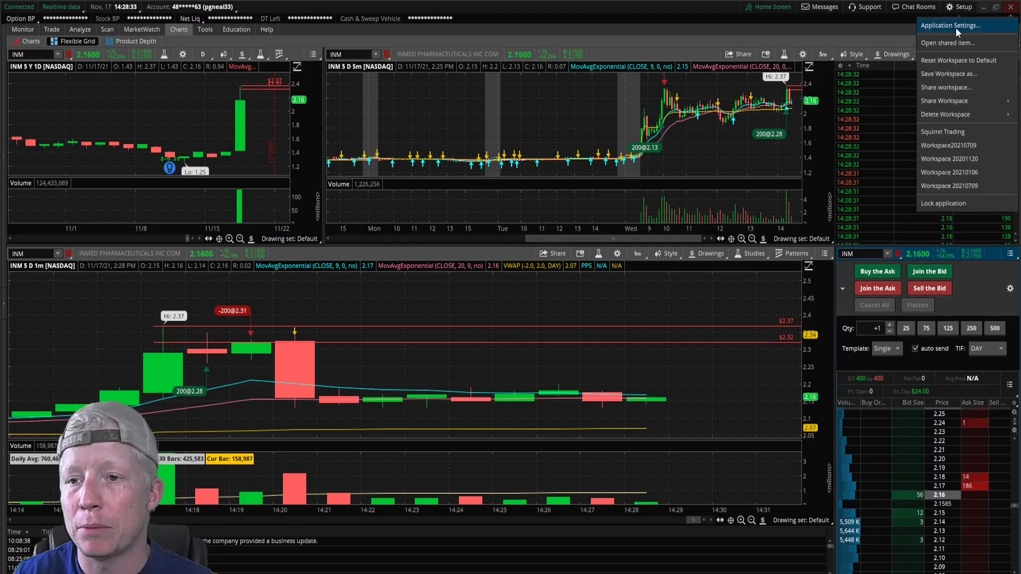
pyautogui.click(956, 28)
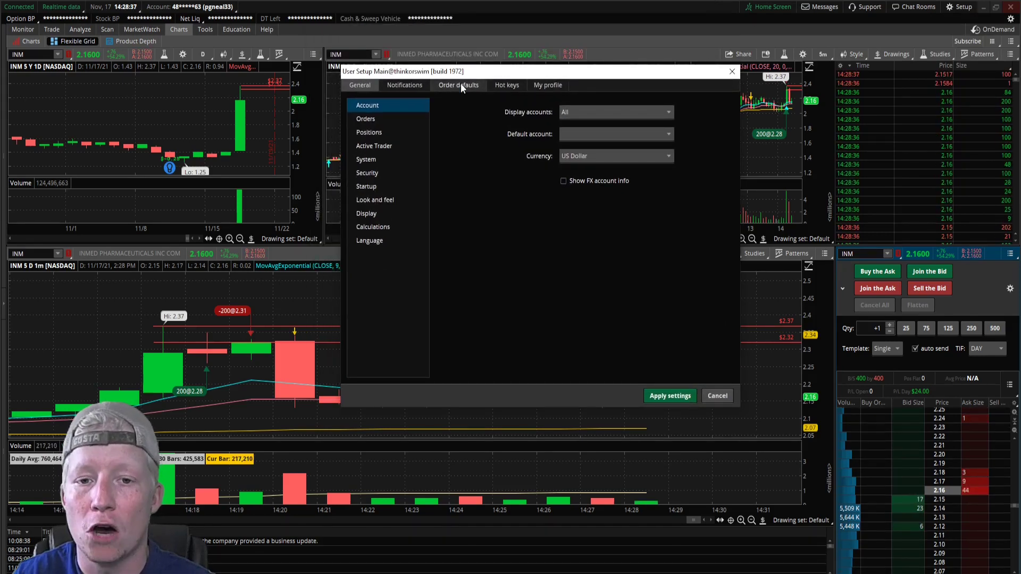
pyautogui.click(460, 84)
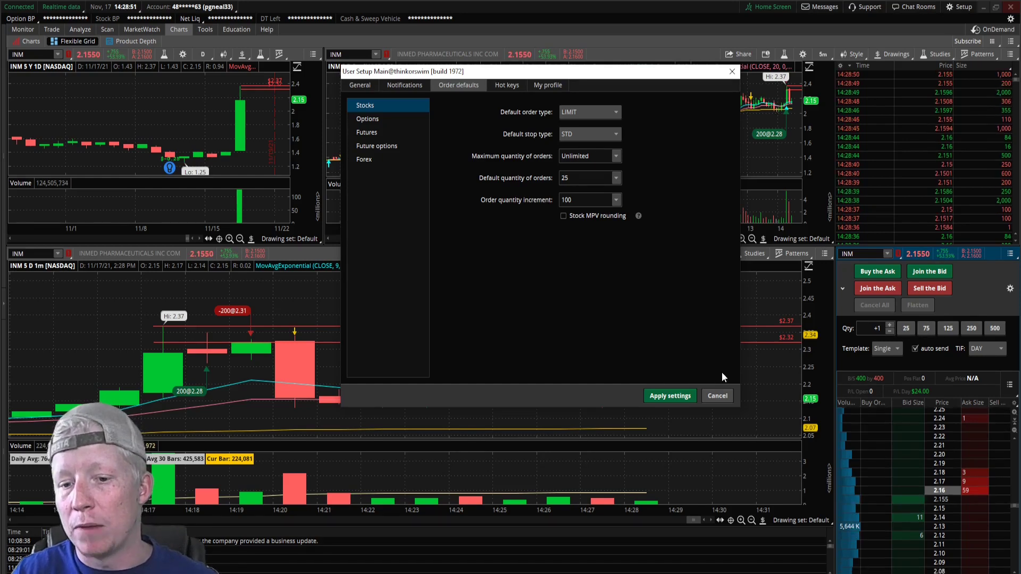
pyautogui.click(670, 396)
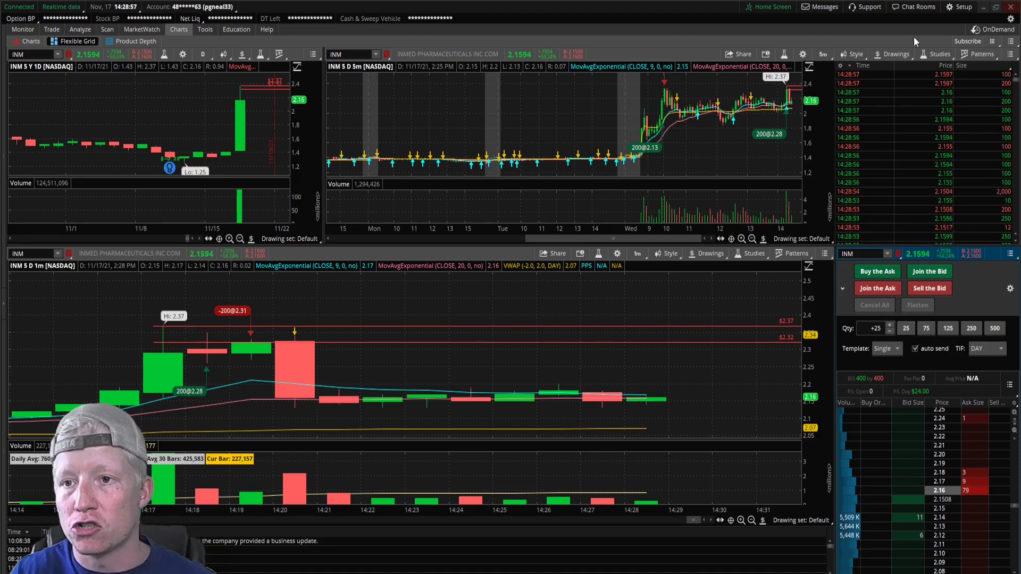
# - Open the chat rooms window, then close the chat panel
pyautogui.click(913, 7)
pyautogui.click(1004, 10)
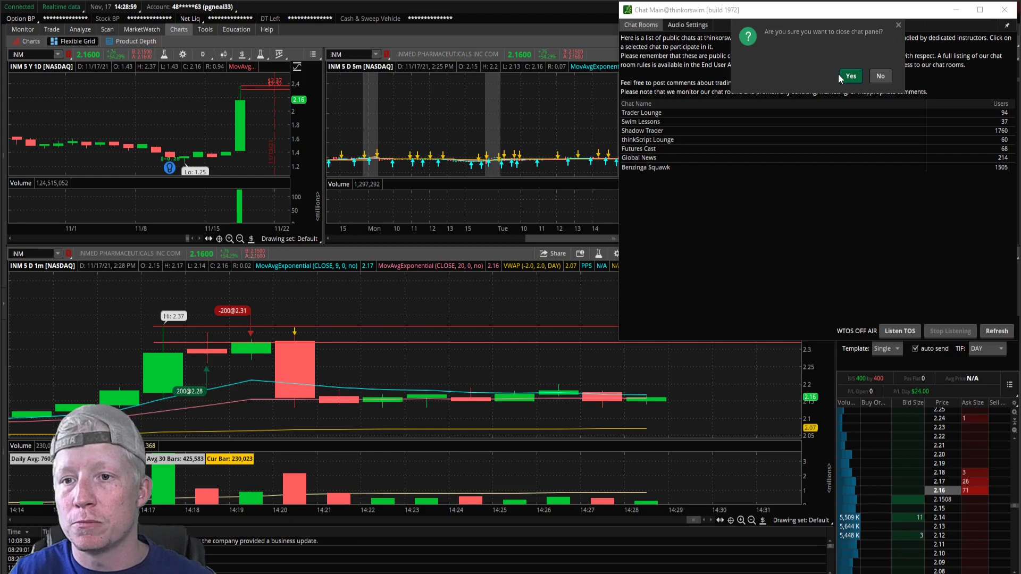
pyautogui.click(850, 69)
# - Choose 500 as the default order quantity in Order defaults and apply it
pyautogui.click(958, 7)
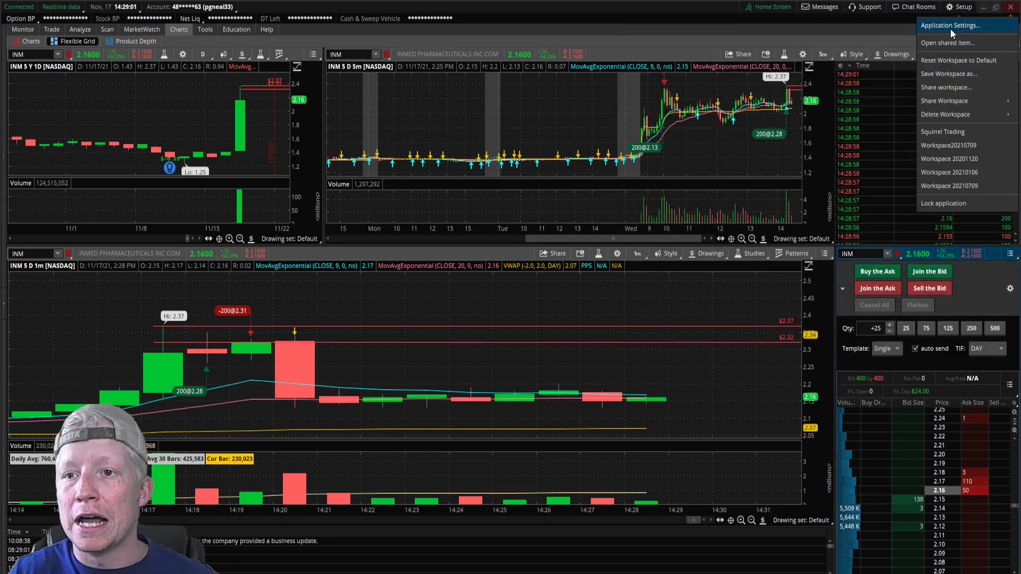
pyautogui.click(950, 27)
pyautogui.moveTo(520, 18); pyautogui.dragTo(521, 66)
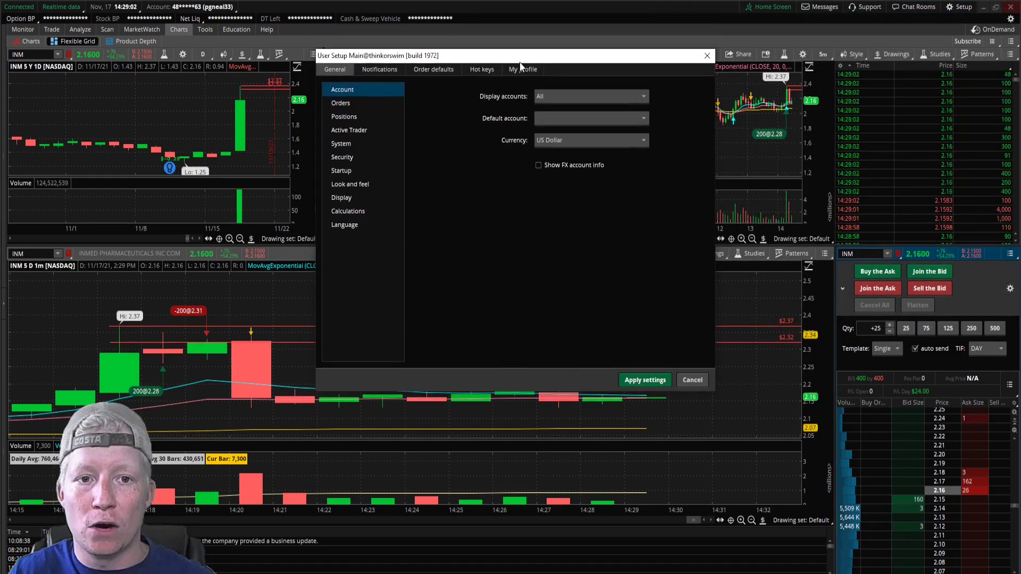
pyautogui.click(439, 68)
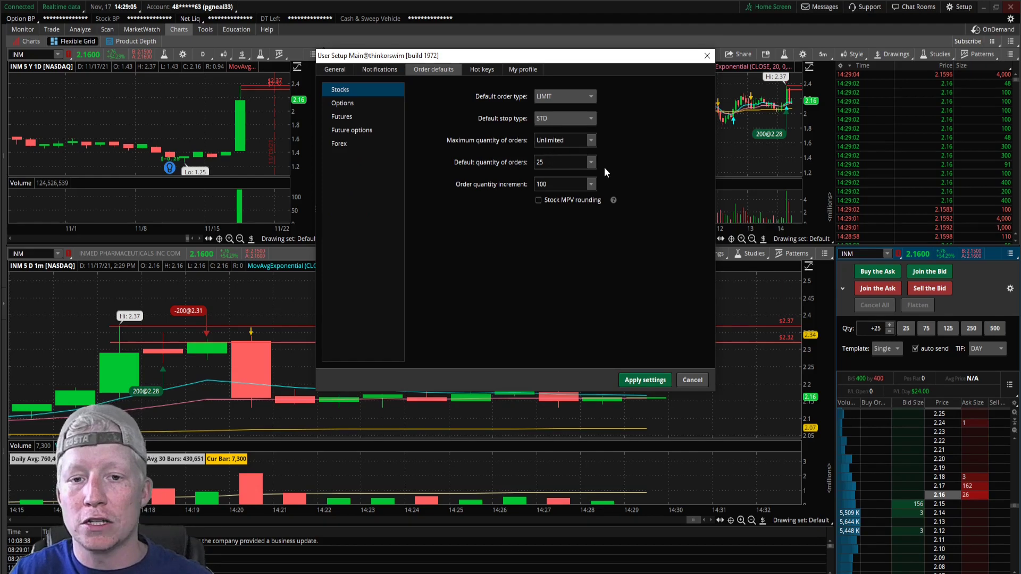
pyautogui.click(590, 162)
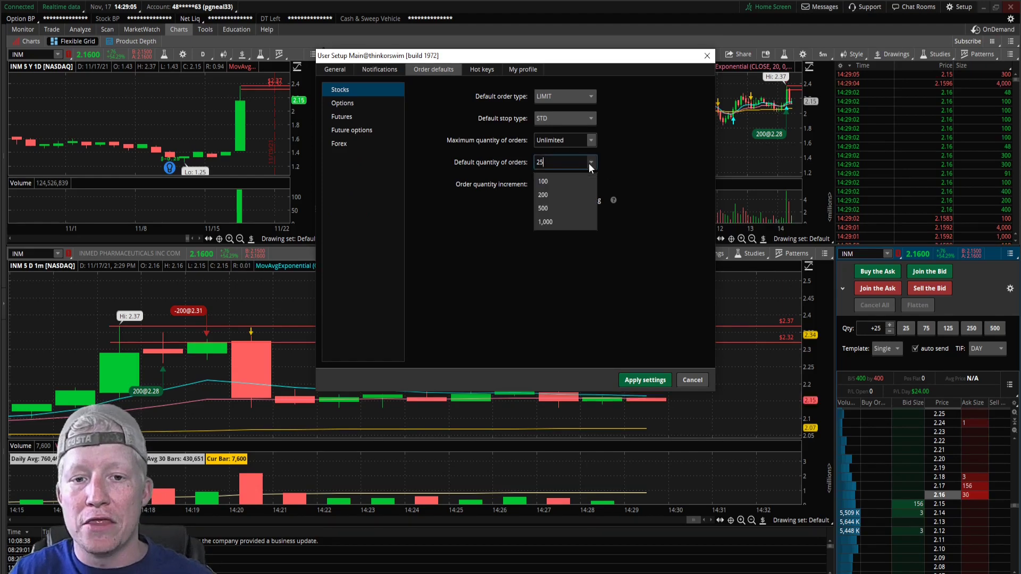
pyautogui.click(551, 209)
pyautogui.click(645, 380)
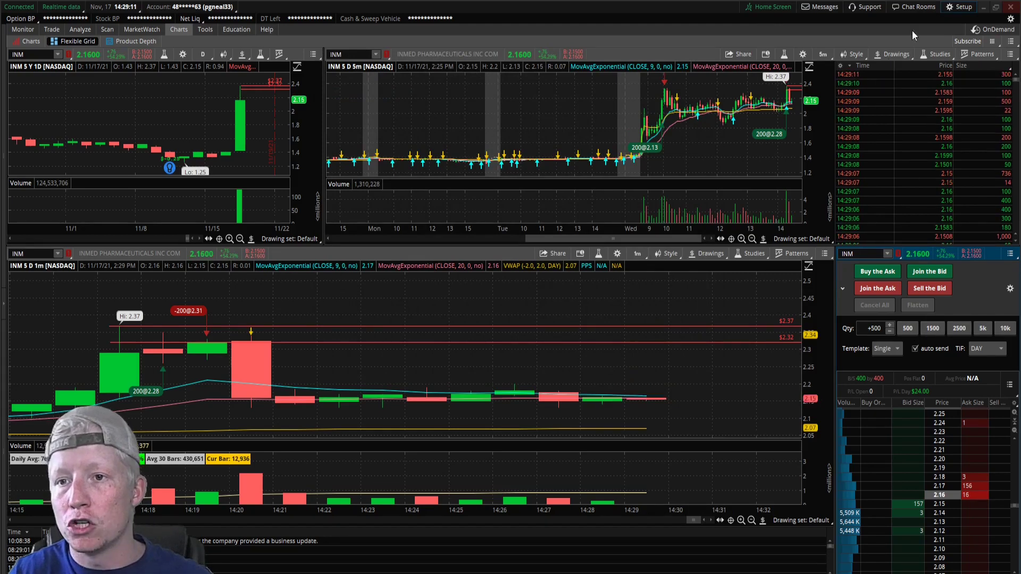
pyautogui.click(954, 12)
# - Replace the default order quantity with 2 in Order defaults and apply it
pyautogui.click(941, 29)
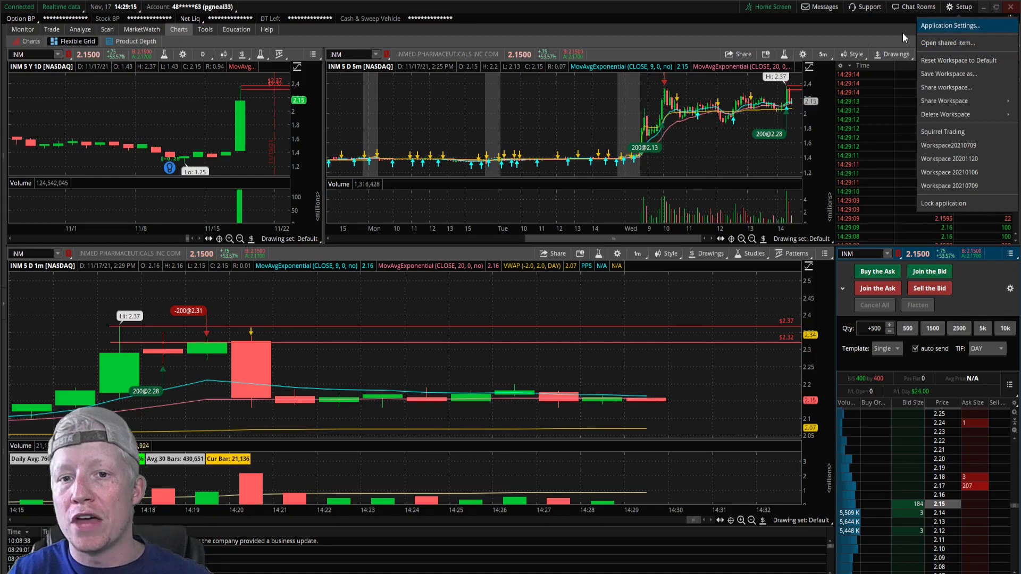
pyautogui.click(429, 21)
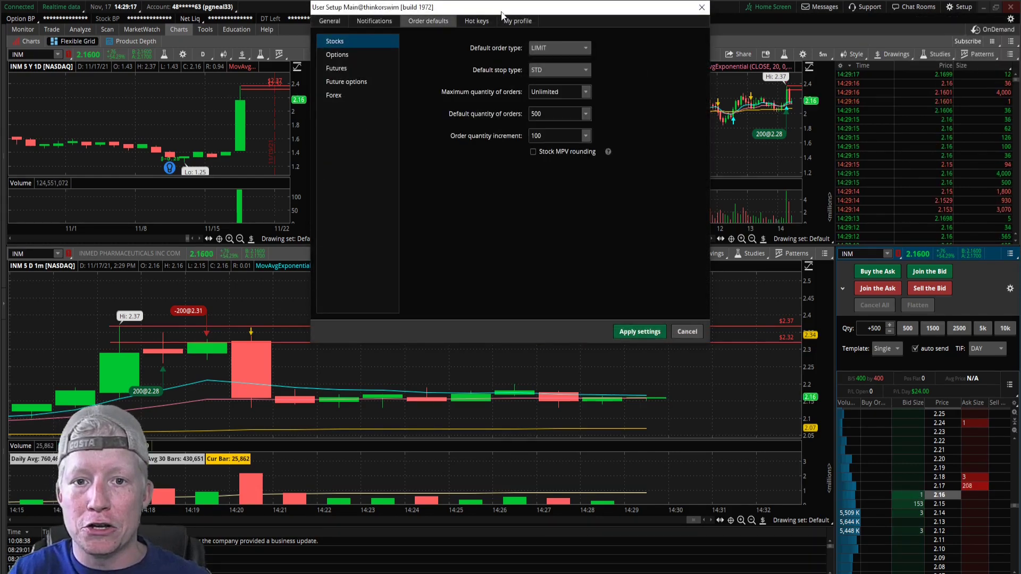
pyautogui.moveTo(442, 7); pyautogui.dragTo(474, 84)
pyautogui.doubleClick(591, 191)
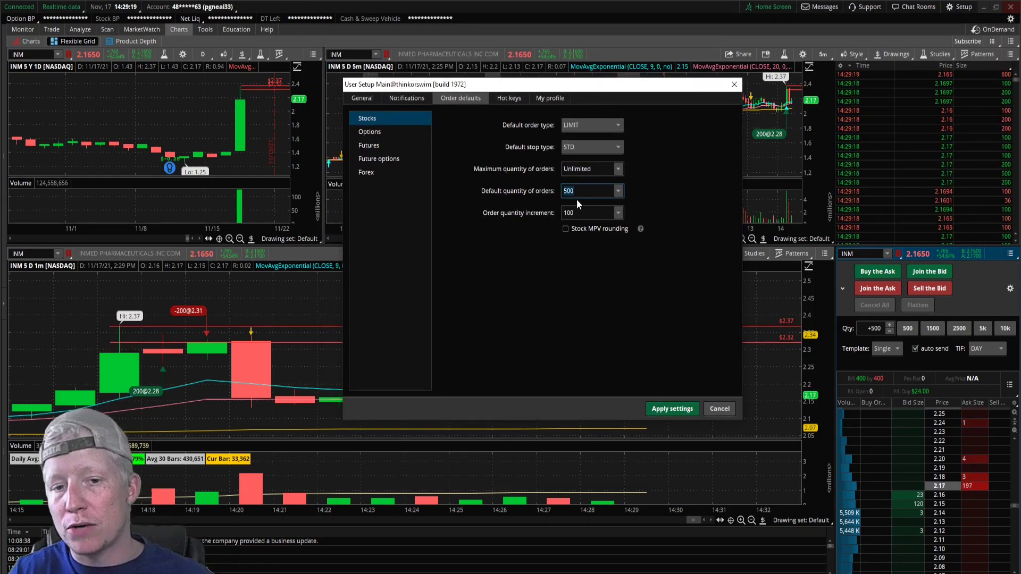
pyautogui.write('2')
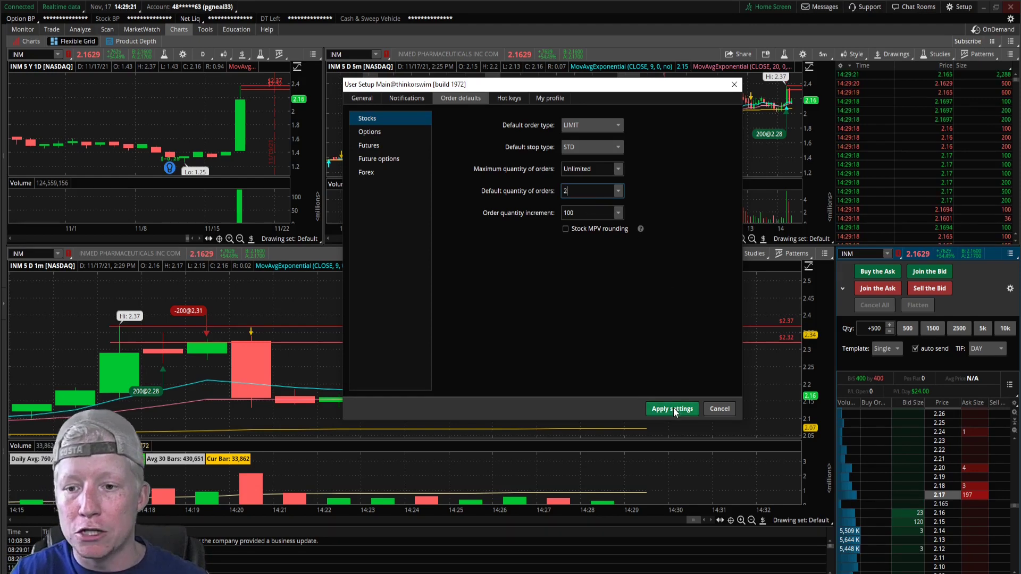
pyautogui.click(673, 410)
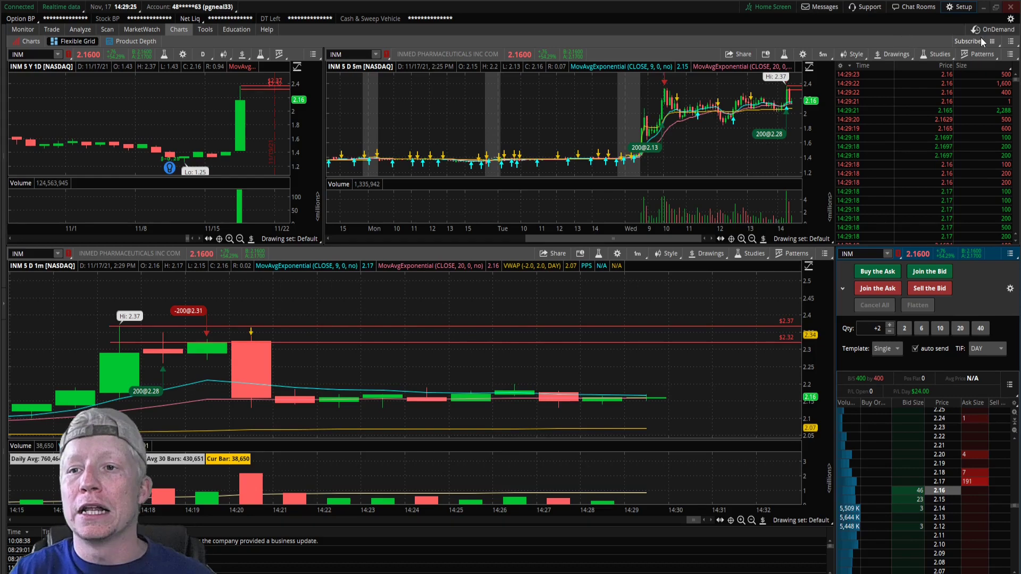
# - Open the shared item import window, then close it
pyautogui.click(960, 9)
pyautogui.click(947, 44)
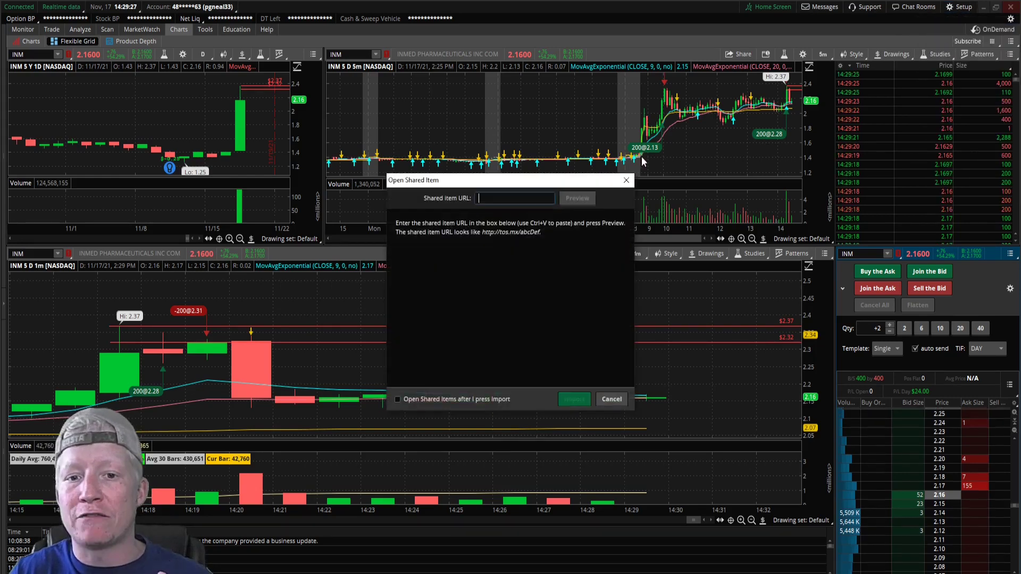
pyautogui.click(625, 181)
# - Set the default quantity to 25, keep the 100-share increment, and apply the settings
pyautogui.click(962, 7)
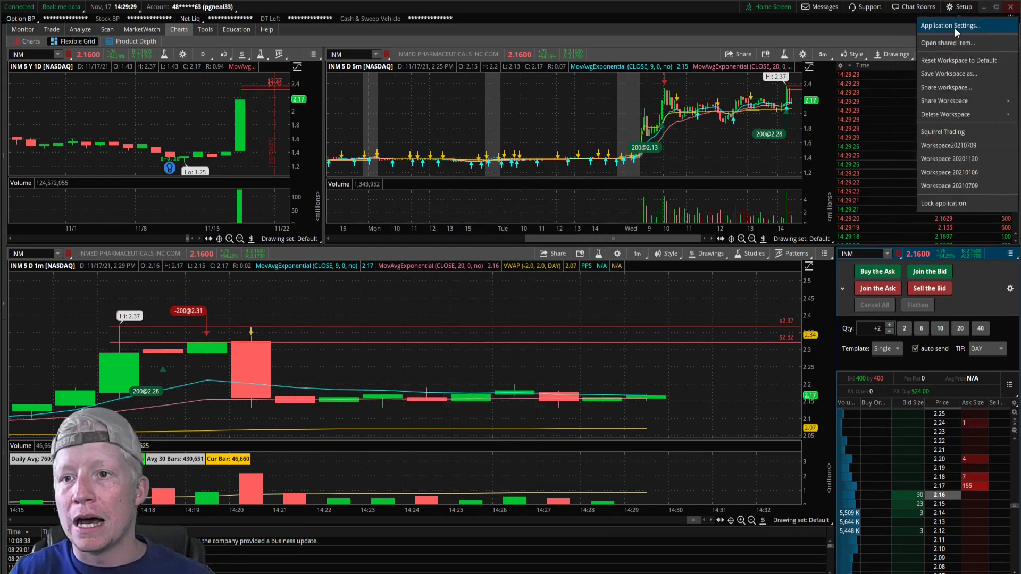
pyautogui.click(955, 28)
pyautogui.click(449, 21)
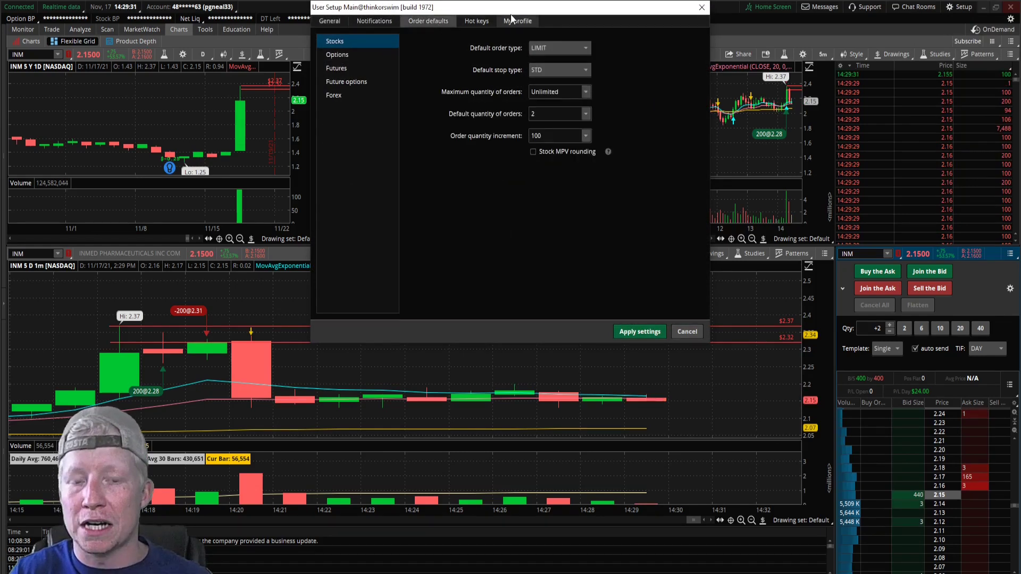
pyautogui.moveTo(511, 13); pyautogui.dragTo(520, 65)
pyautogui.click(543, 165)
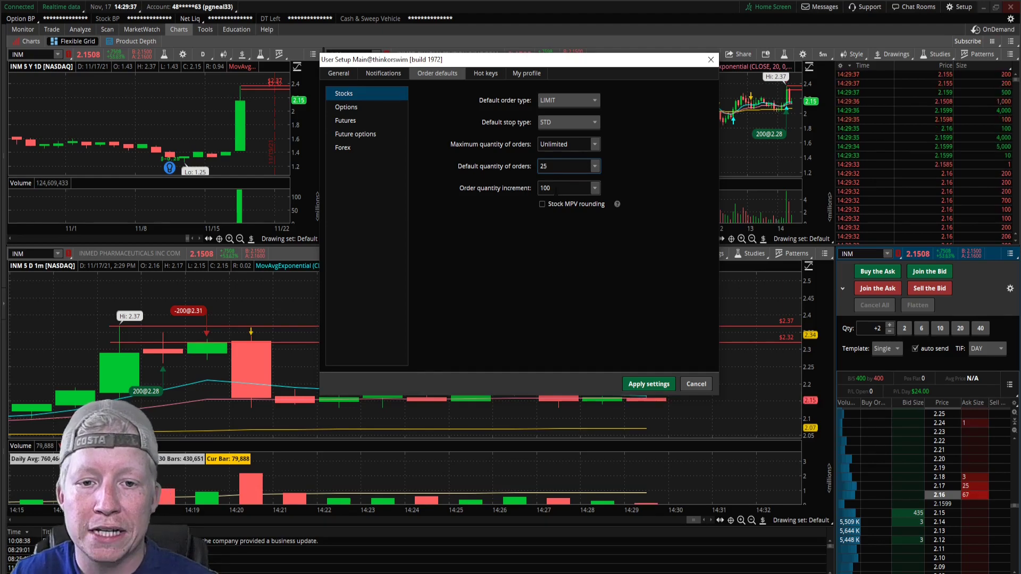
pyautogui.click(594, 189)
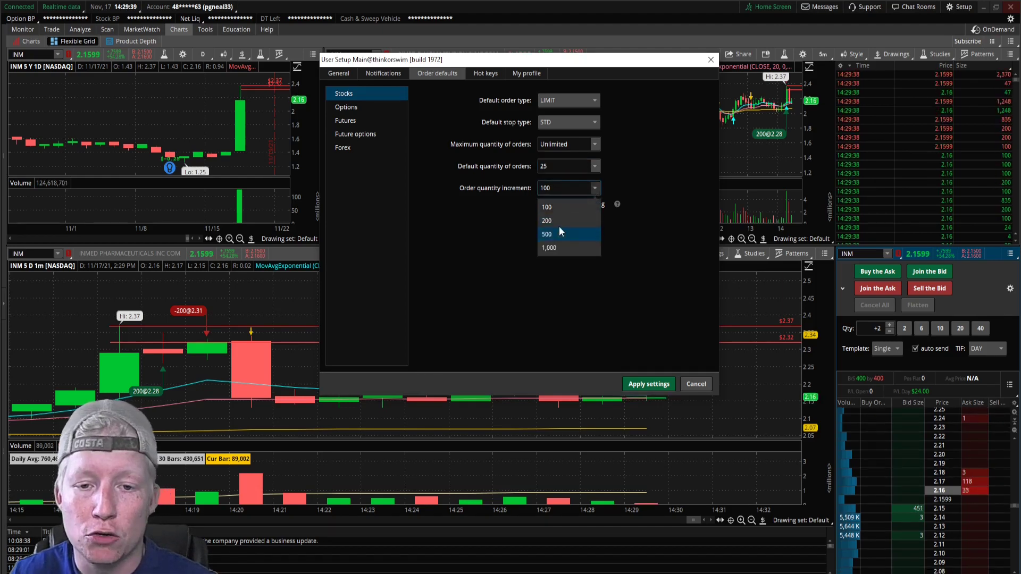
pyautogui.click(623, 190)
pyautogui.click(648, 384)
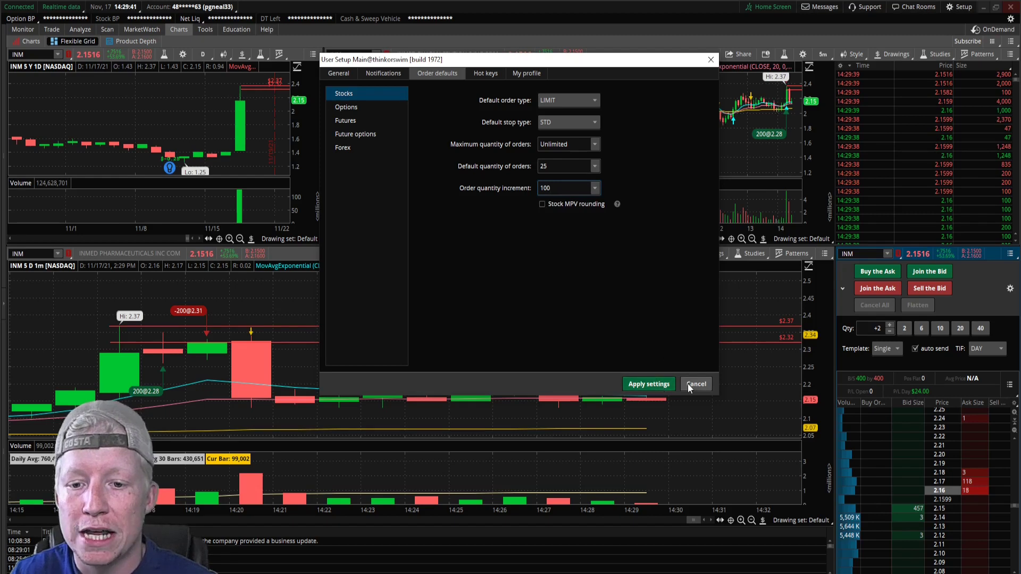
# - Step the quantity up in 100s to +325, then bring up the Active Trader Customize dialog
pyautogui.click(891, 325)
pyautogui.click(890, 324)
pyautogui.click(890, 324)
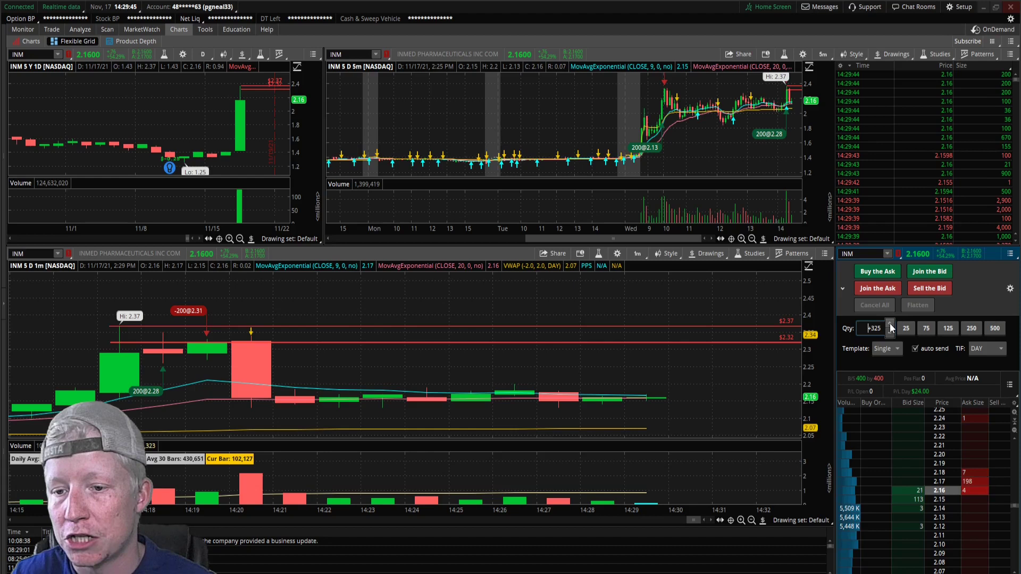
pyautogui.click(890, 324)
pyautogui.click(890, 324)
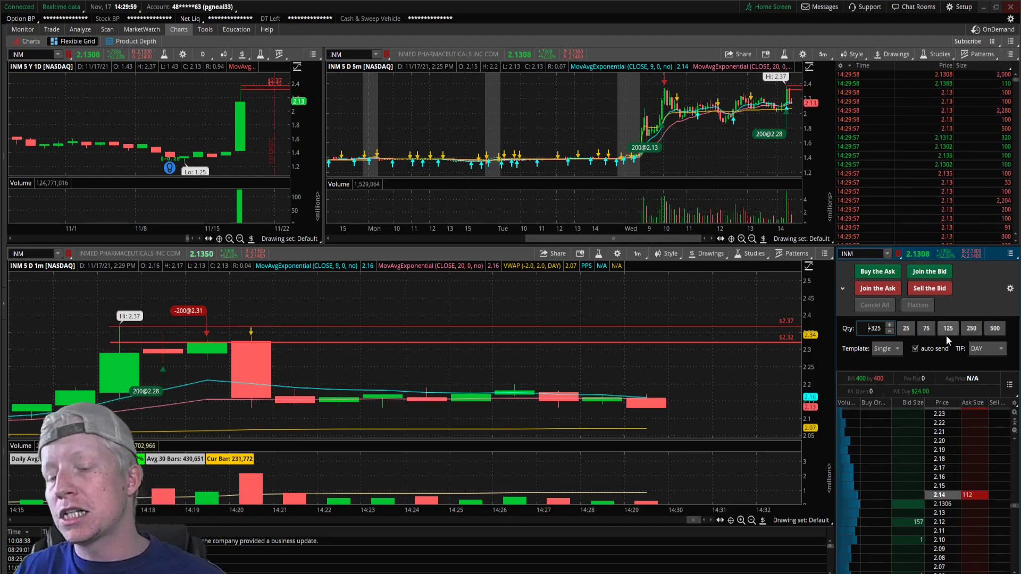
pyautogui.click(1010, 288)
pyautogui.moveTo(903, 281); pyautogui.dragTo(642, 152)
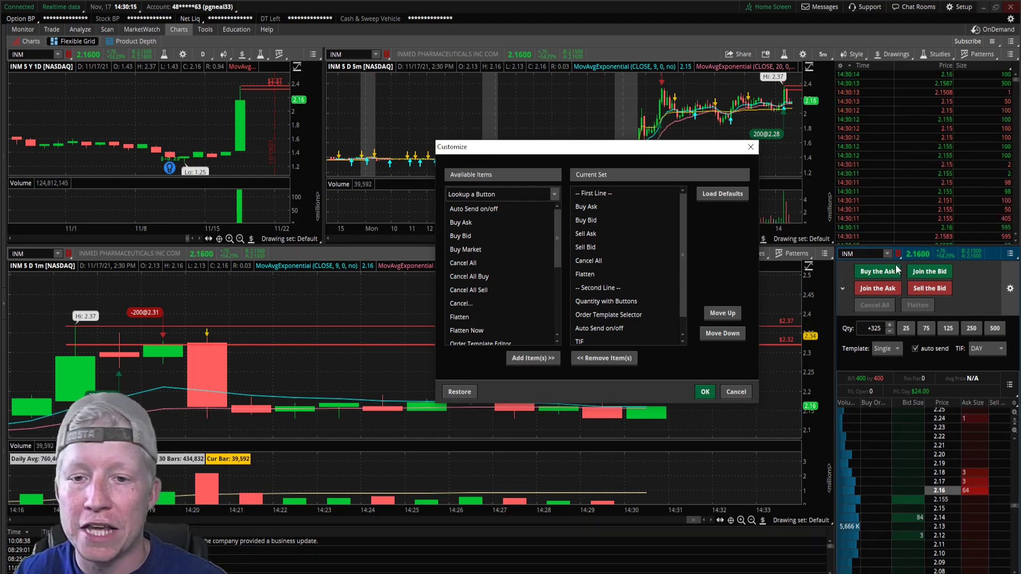
# - Search Available Items for 'buy as', select Buy Ask, review the Current Set, then cancel
pyautogui.moveTo(615, 148); pyautogui.dragTo(625, 123)
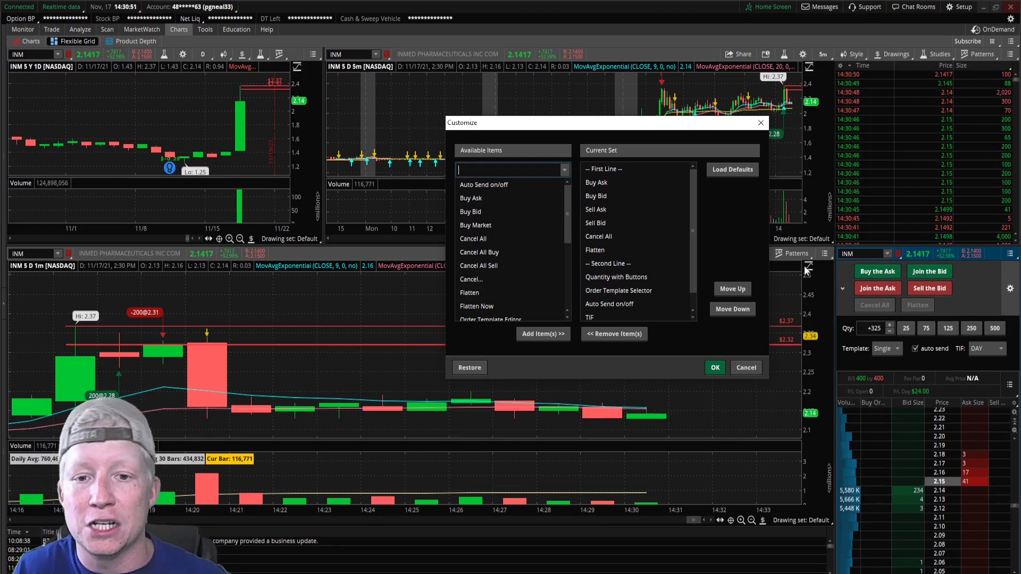
pyautogui.write('buy as')
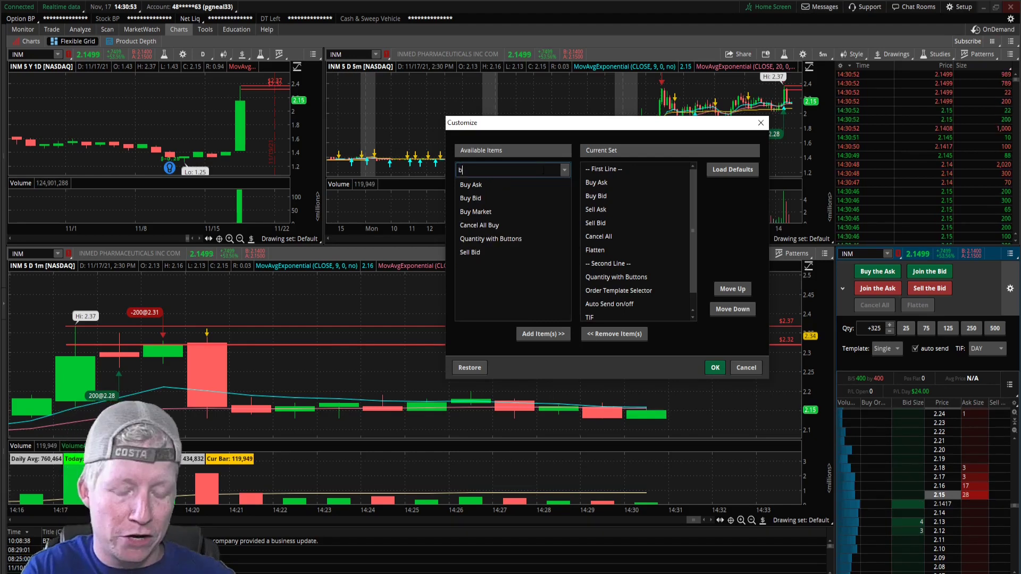
pyautogui.click(500, 184)
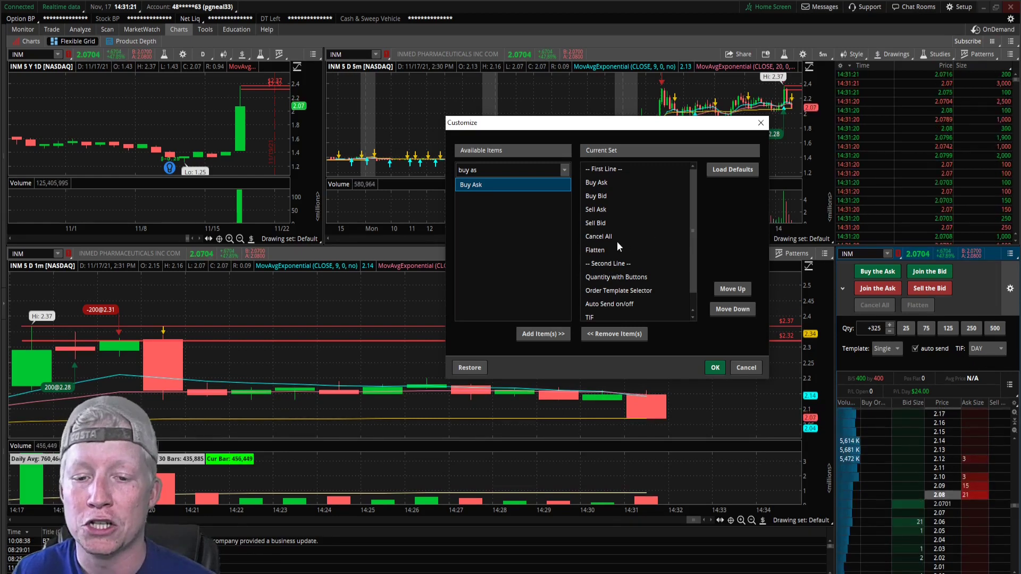
pyautogui.scroll(-1, 617, 242)
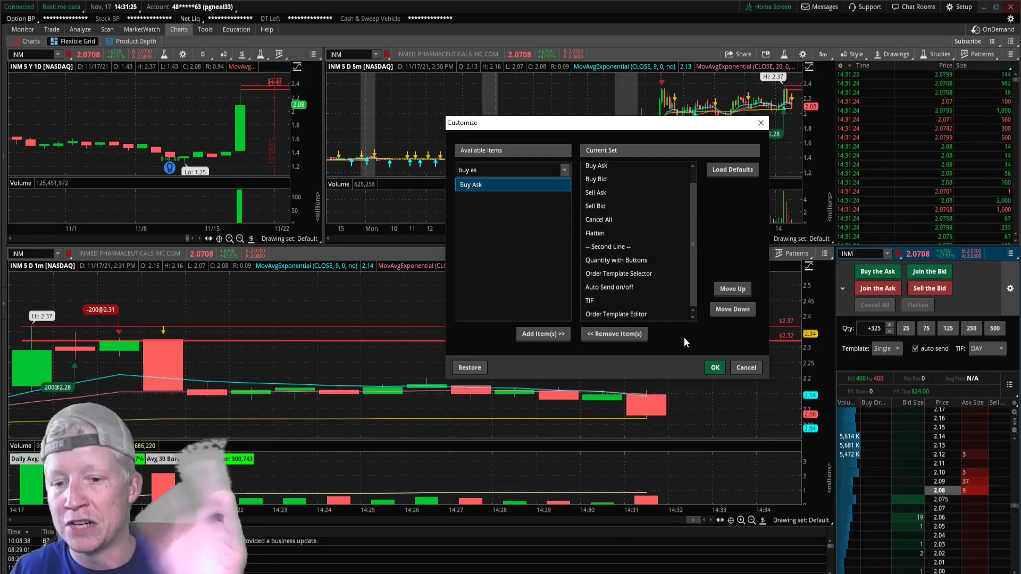
pyautogui.click(745, 367)
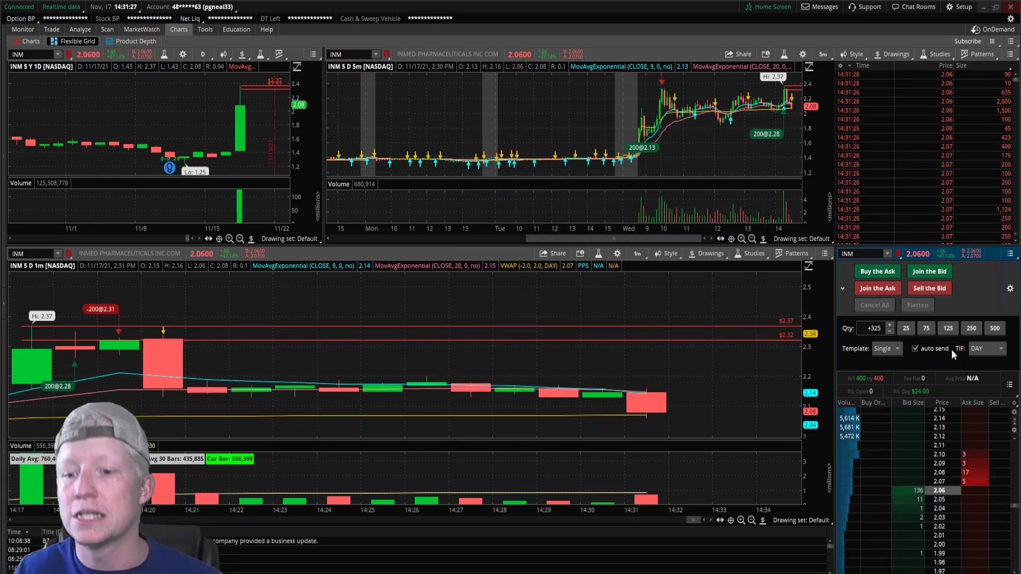
pyautogui.click(990, 350)
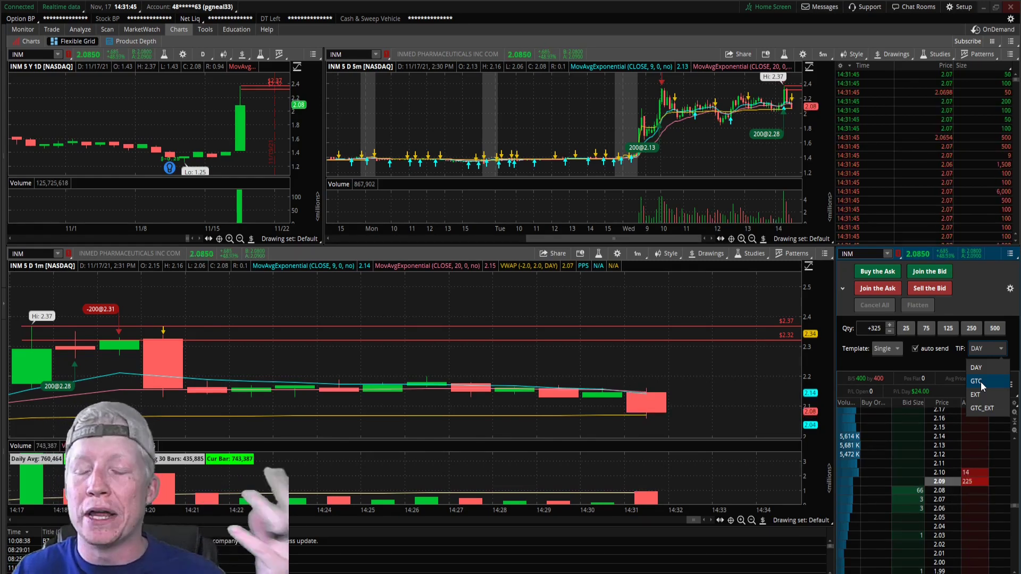
pyautogui.scroll(5, 769, 419)
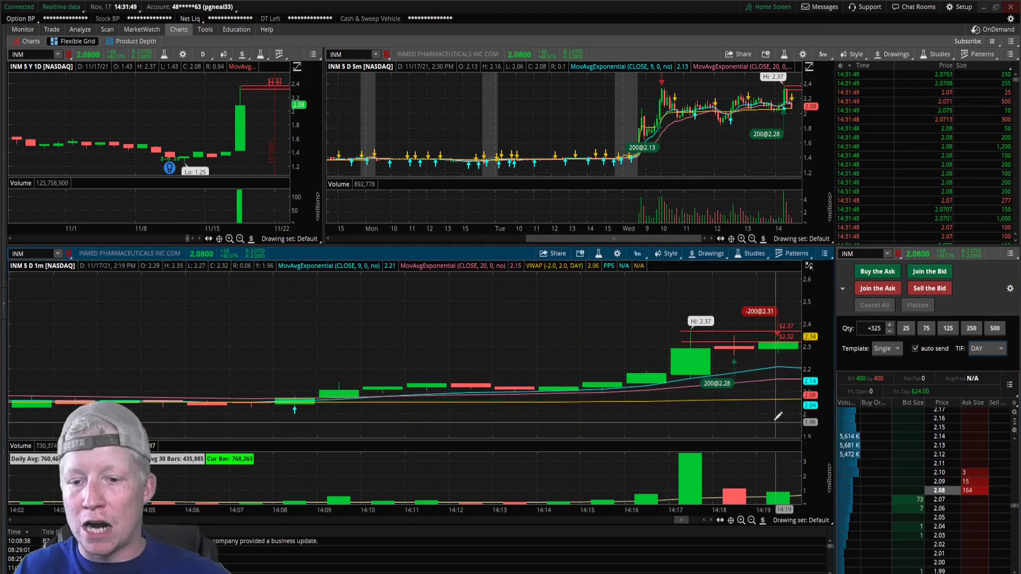
pyautogui.scroll(-8, 919, 492)
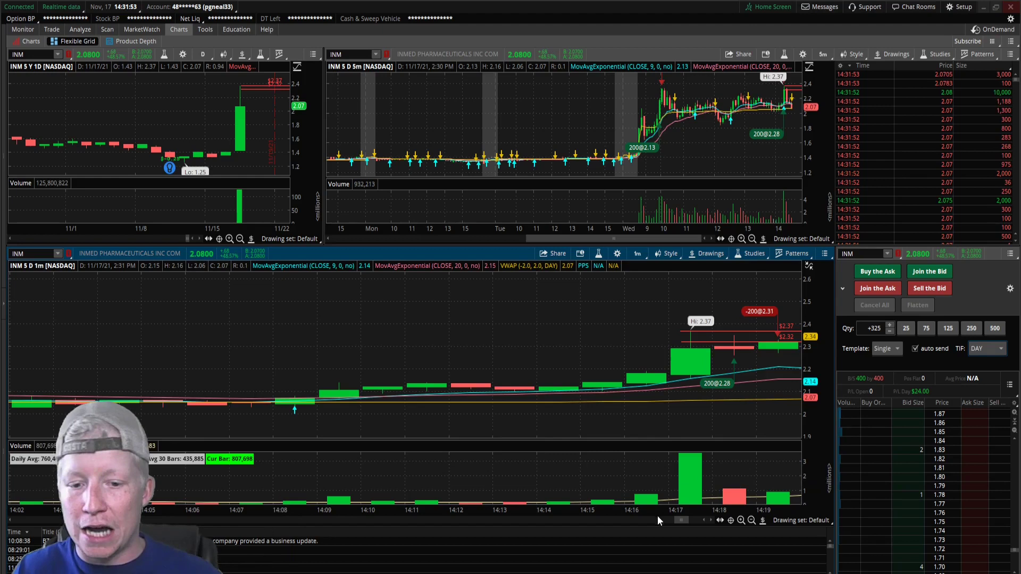
# - Set the quantity to 1, place a 1-share limit buy at 1.75, then cancel it
pyautogui.moveTo(678, 523); pyautogui.dragTo(747, 520)
pyautogui.click(750, 521)
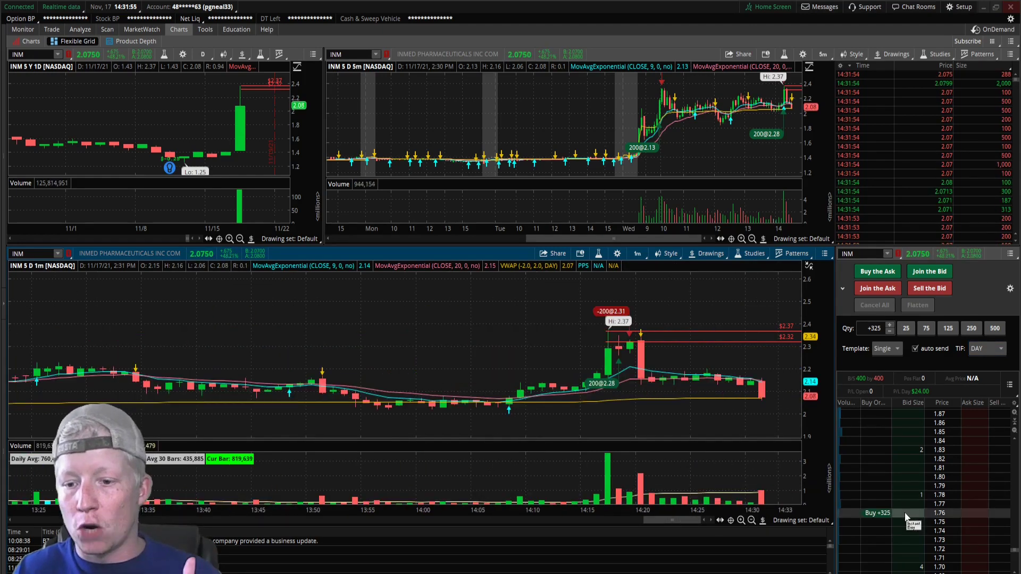
pyautogui.write('1')
pyautogui.press('Return')
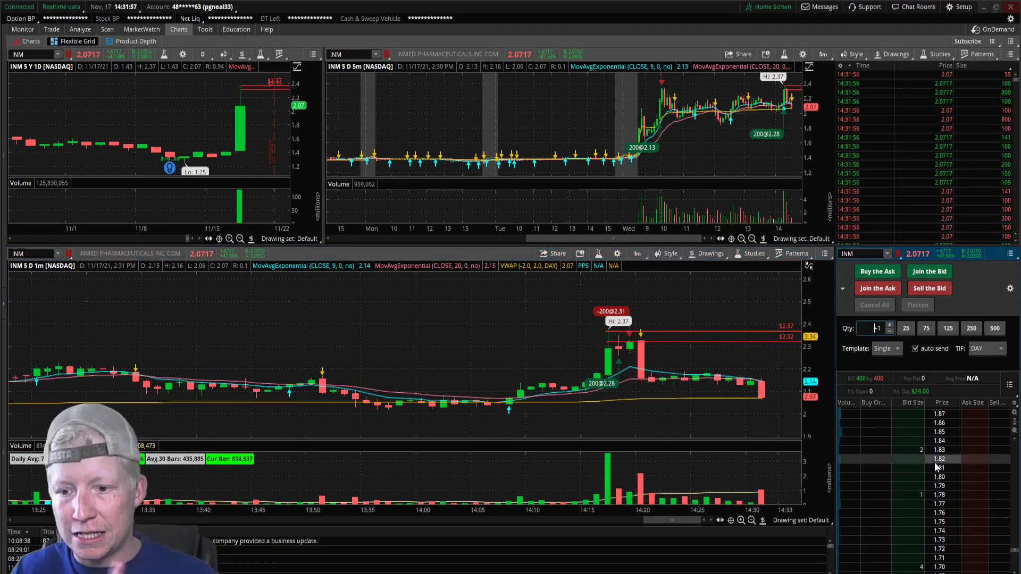
pyautogui.click(911, 527)
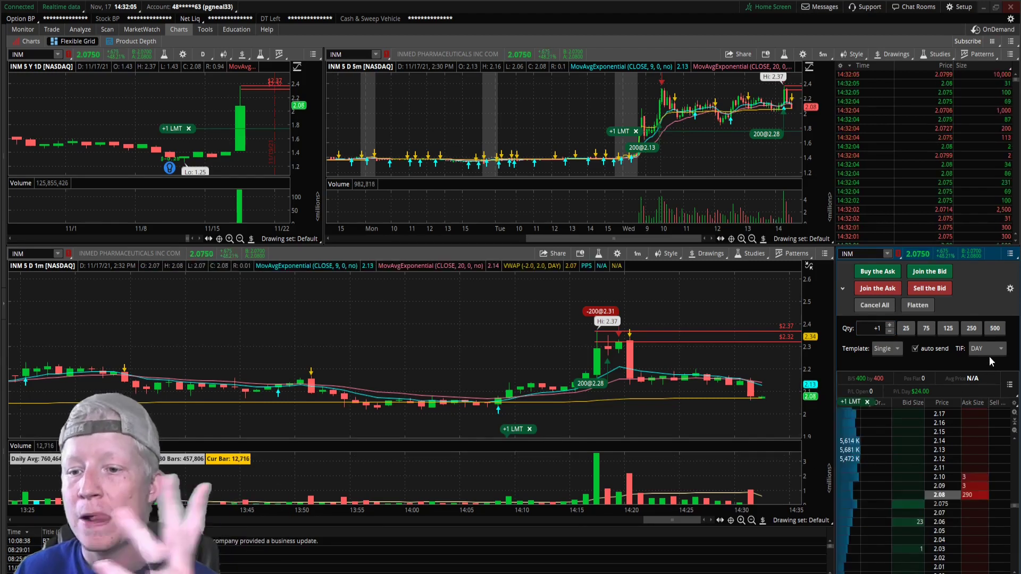
pyautogui.click(880, 305)
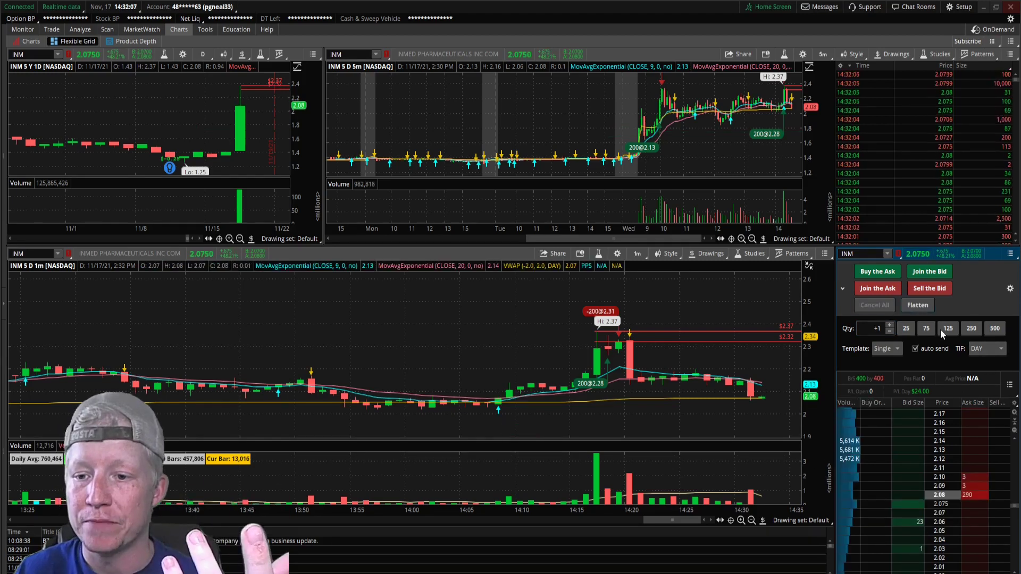
# - Switch time-in-force to GTC, place a GTC limit buy at 1.77, and cancel it from the chart
pyautogui.click(977, 349)
pyautogui.click(977, 381)
pyautogui.scroll(-6, 957, 453)
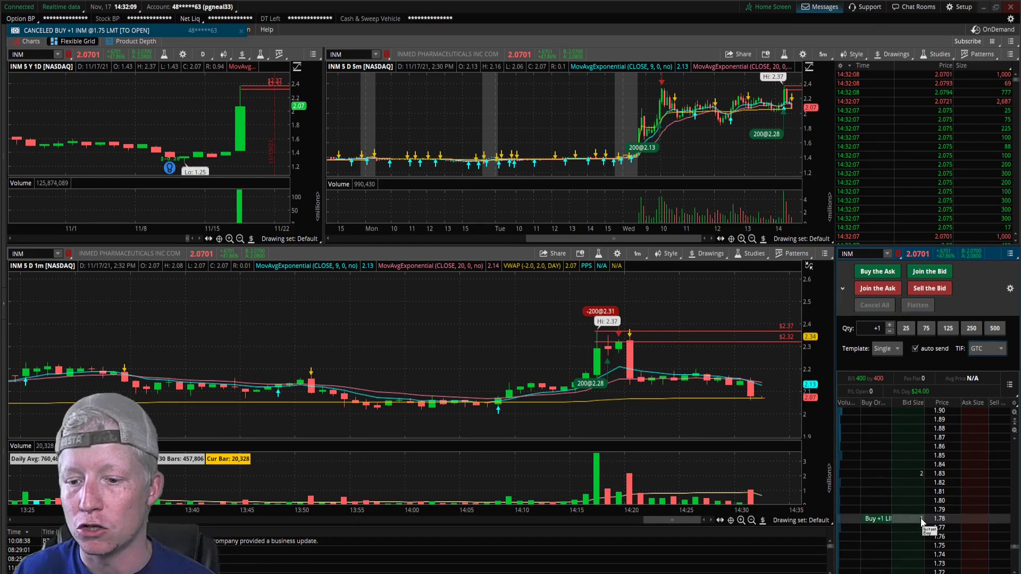
pyautogui.click(920, 528)
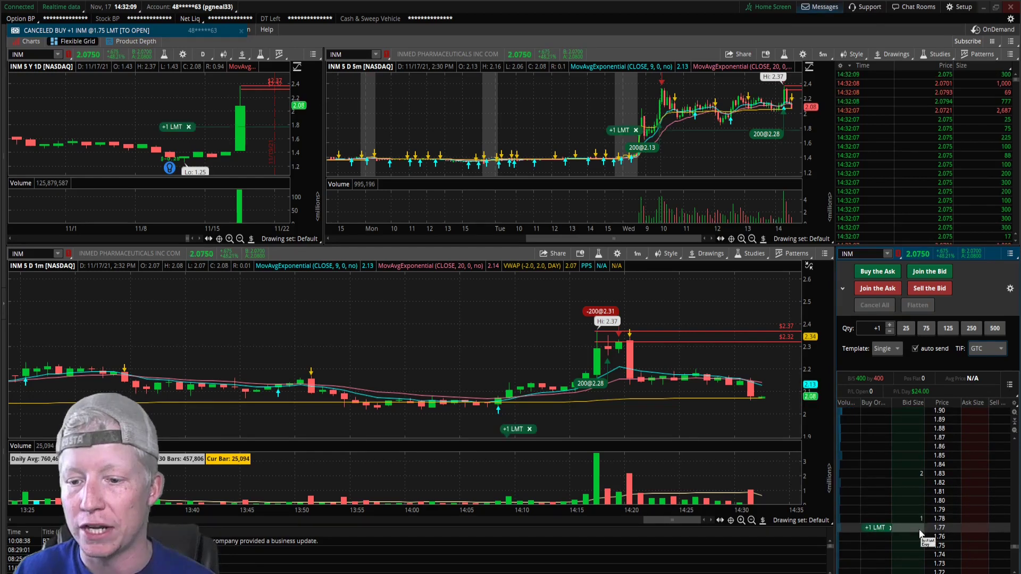
pyautogui.click(530, 430)
pyautogui.click(987, 349)
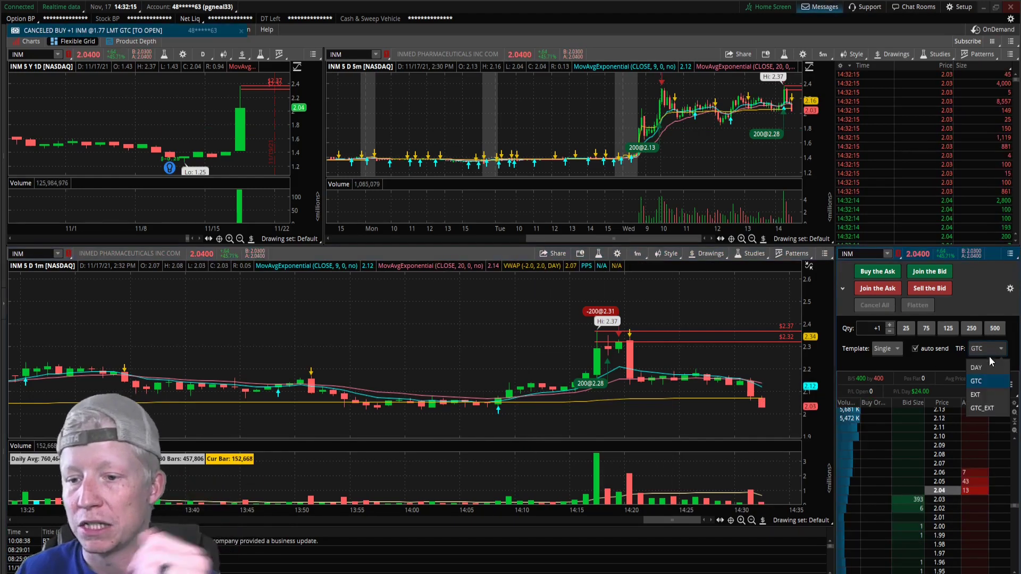
# - Switch time-in-force to EXT, then back to DAY
pyautogui.click(976, 396)
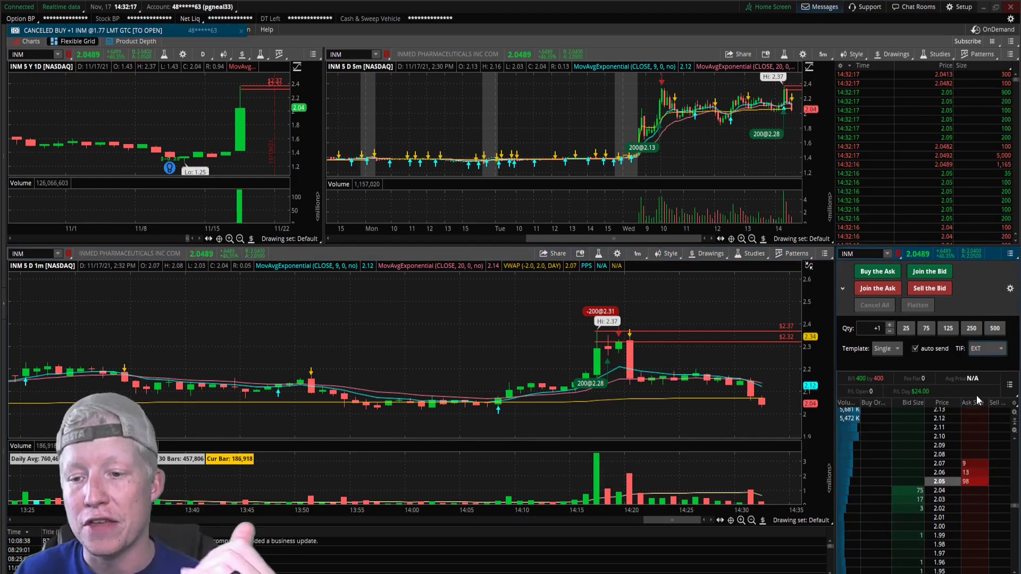
pyautogui.click(991, 350)
pyautogui.click(981, 366)
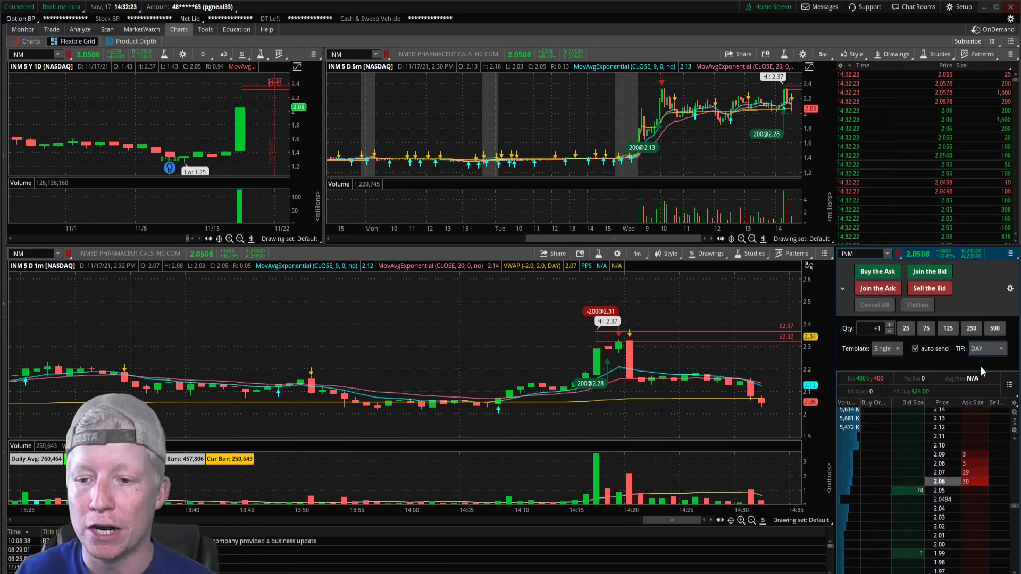
pyautogui.click(990, 349)
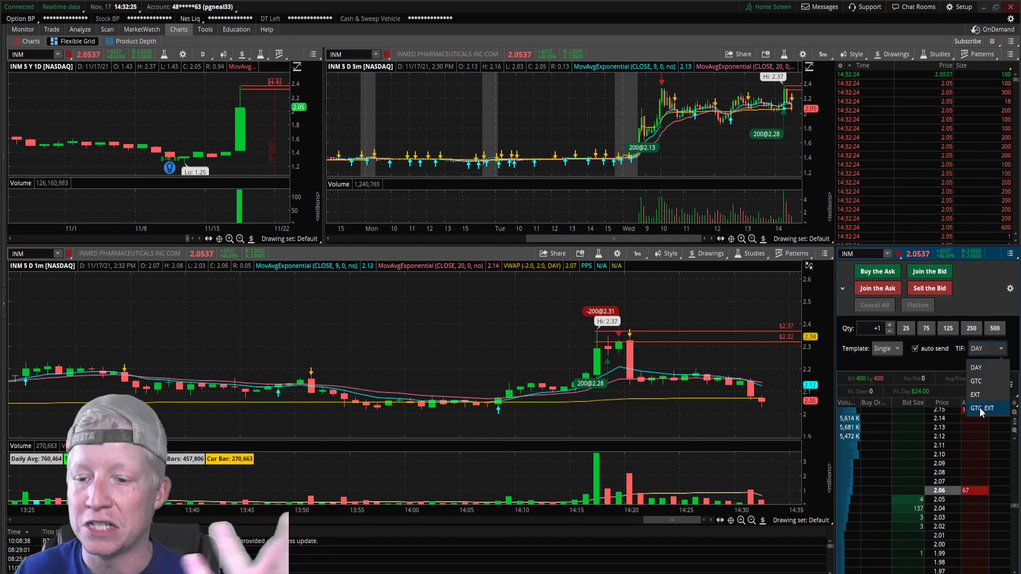
pyautogui.click(980, 368)
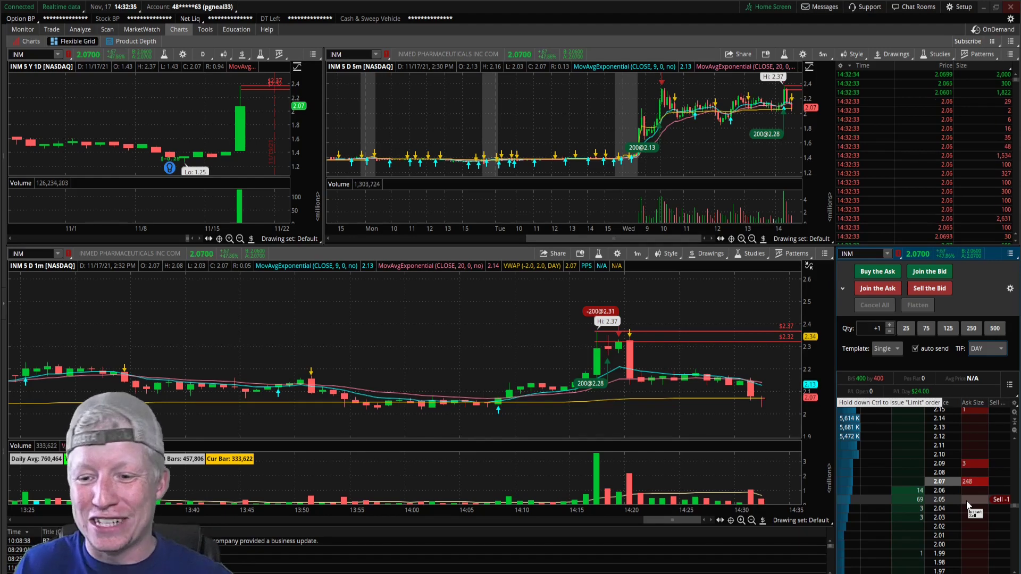
# - Scroll down the ladder and send a 1-share DAY limit buy at 1.76
pyautogui.scroll(-5, 948, 500)
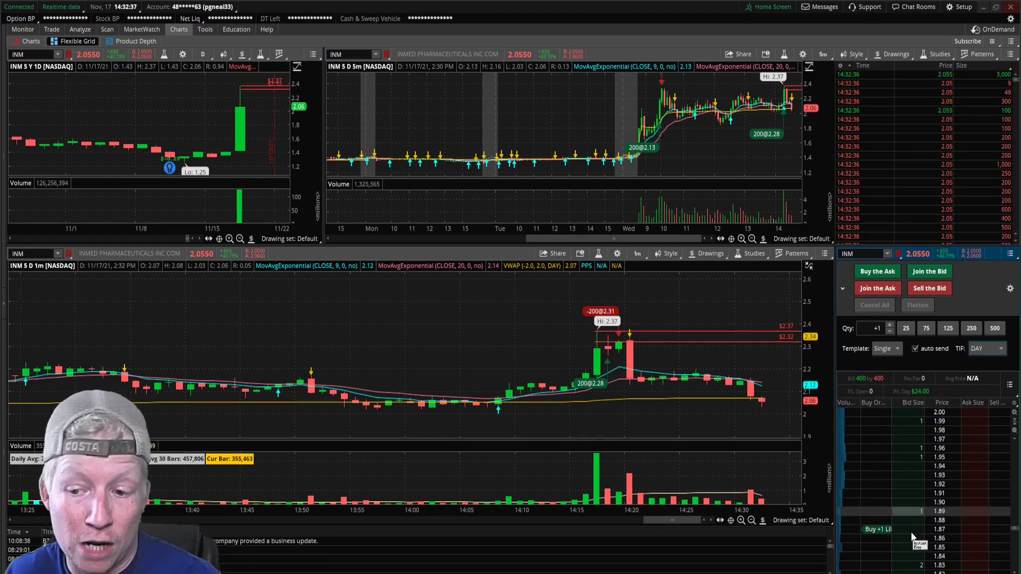
pyautogui.scroll(-2, 914, 534)
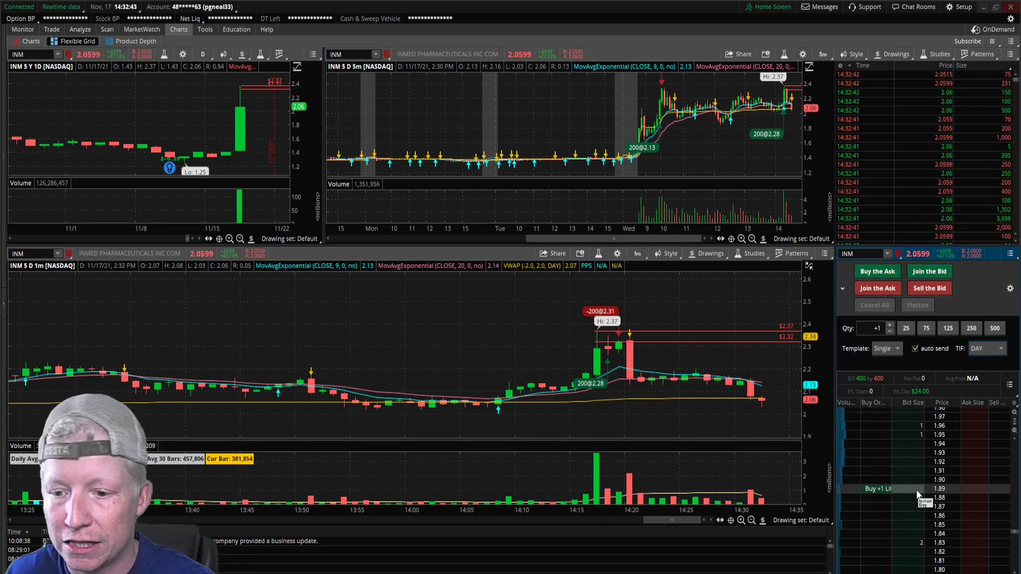
pyautogui.scroll(2, 913, 471)
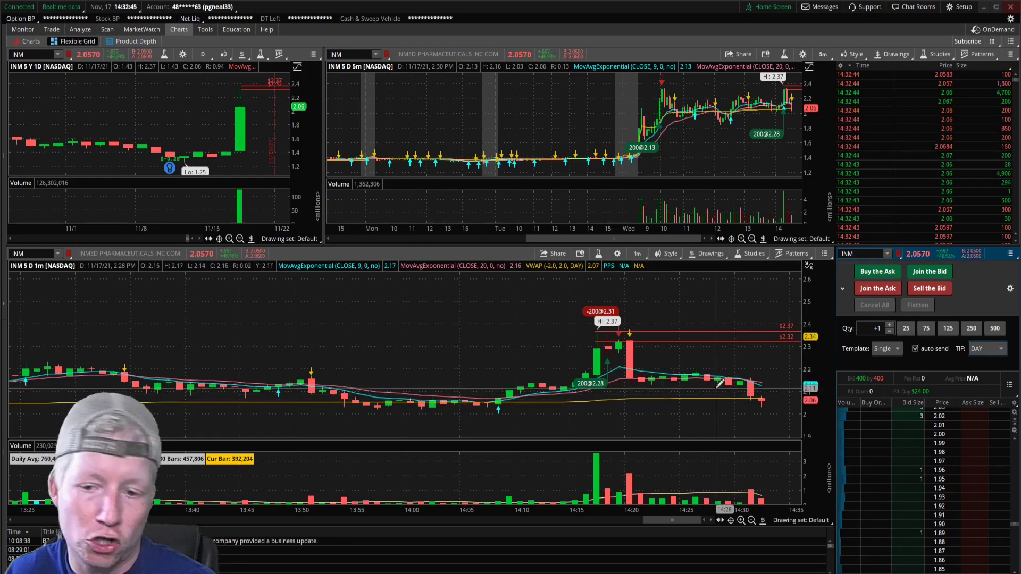
pyautogui.scroll(-2, 912, 490)
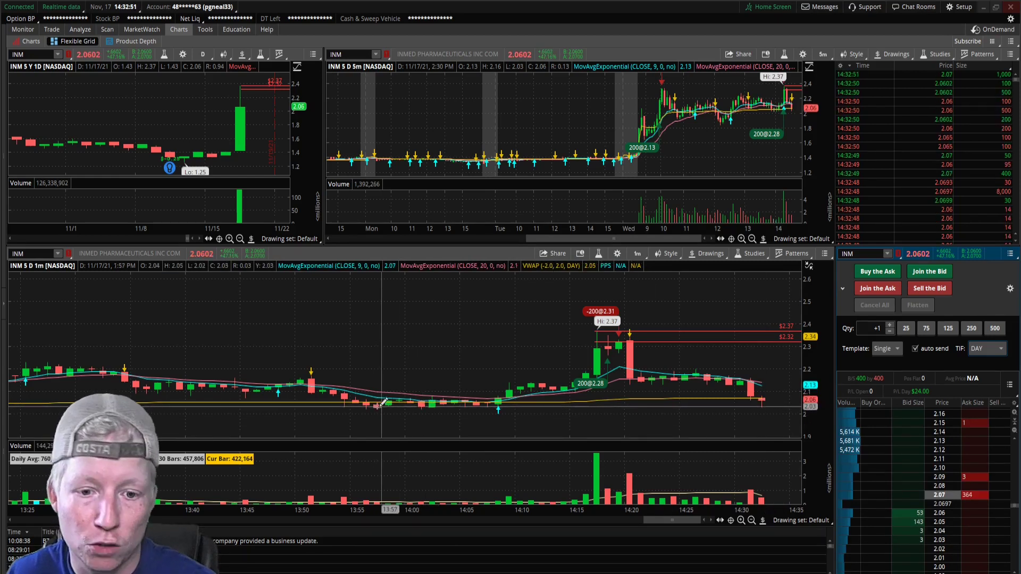
pyautogui.scroll(-10, 911, 505)
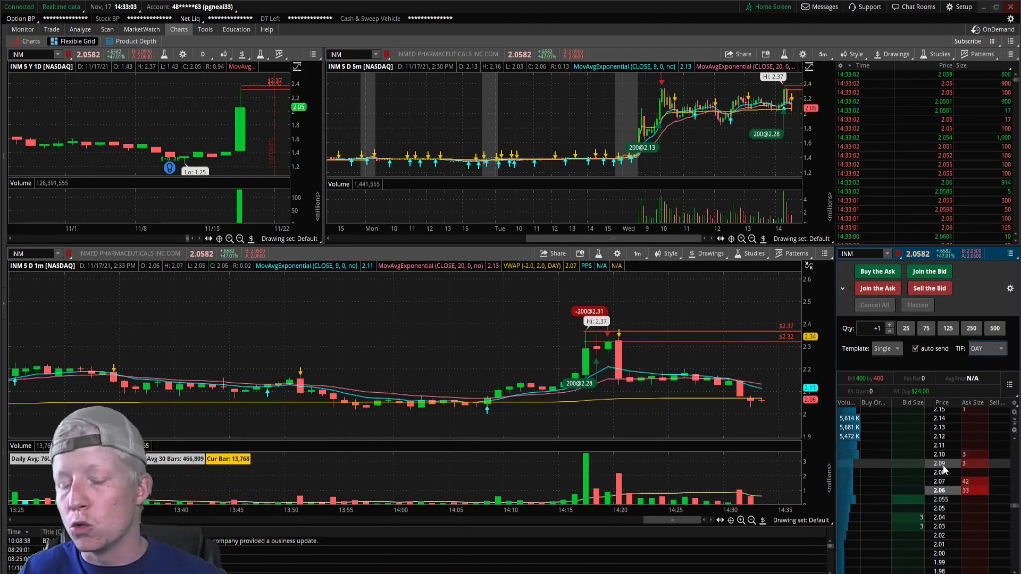
pyautogui.scroll(-9, 941, 468)
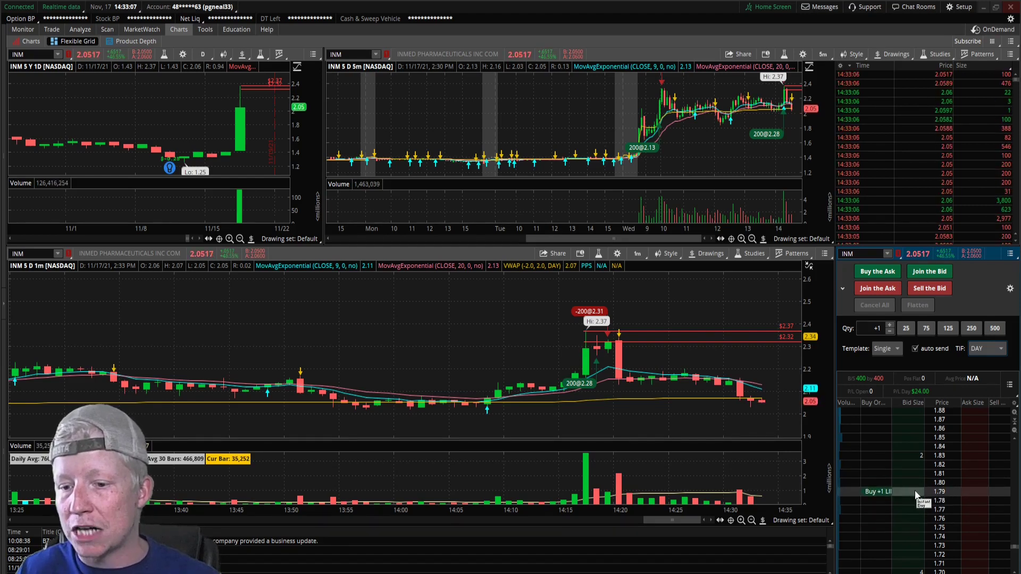
pyautogui.click(907, 523)
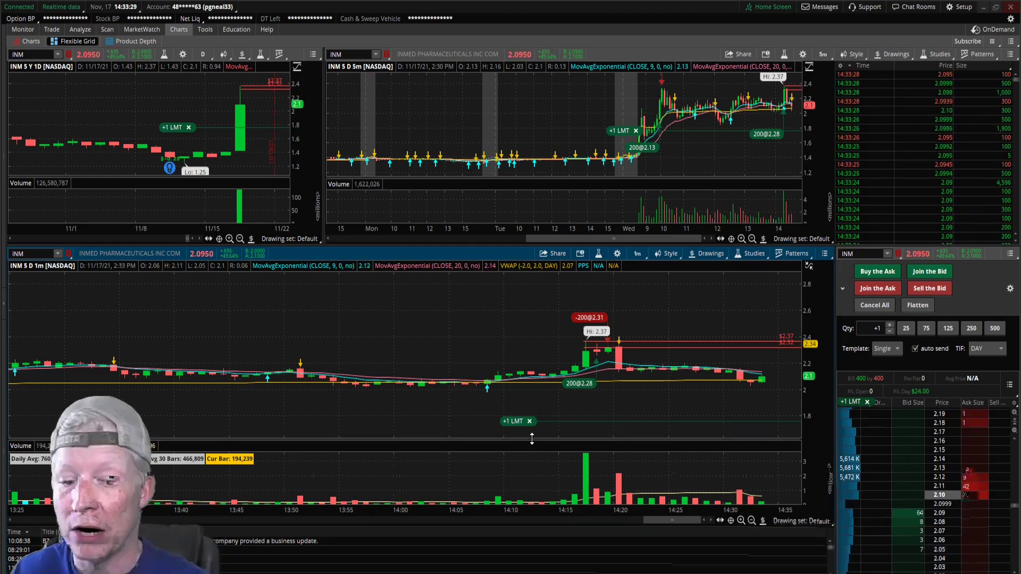
# - Drag the +1 LMT line to 1.83, send the replacement order, then cancel all orders
pyautogui.moveTo(514, 427)
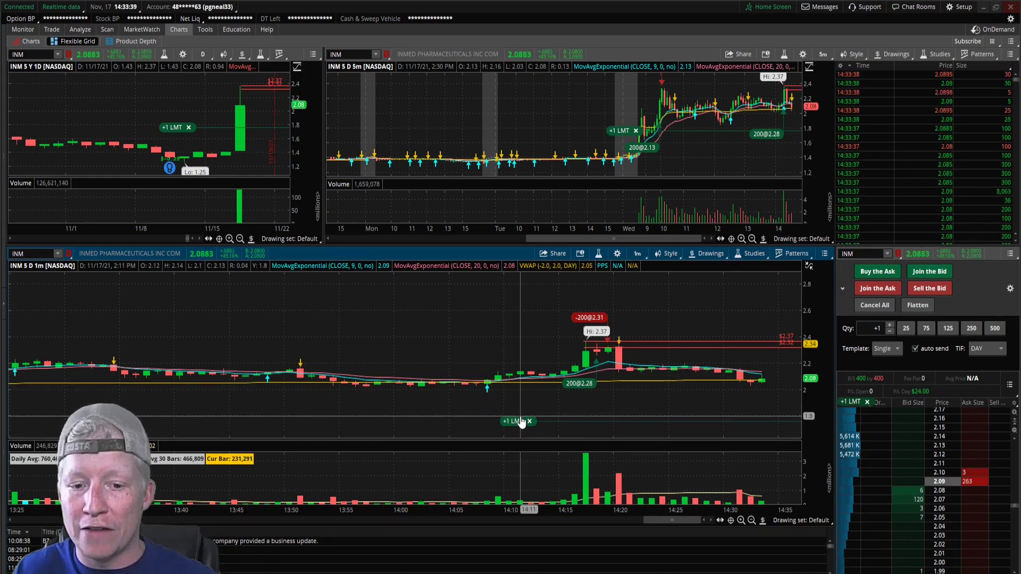
pyautogui.moveTo(521, 424)
pyautogui.mouseDown()
pyautogui.moveTo(521, 412)
pyautogui.moveTo(521, 435)
pyautogui.moveTo(524, 413)
pyautogui.mouseUp()
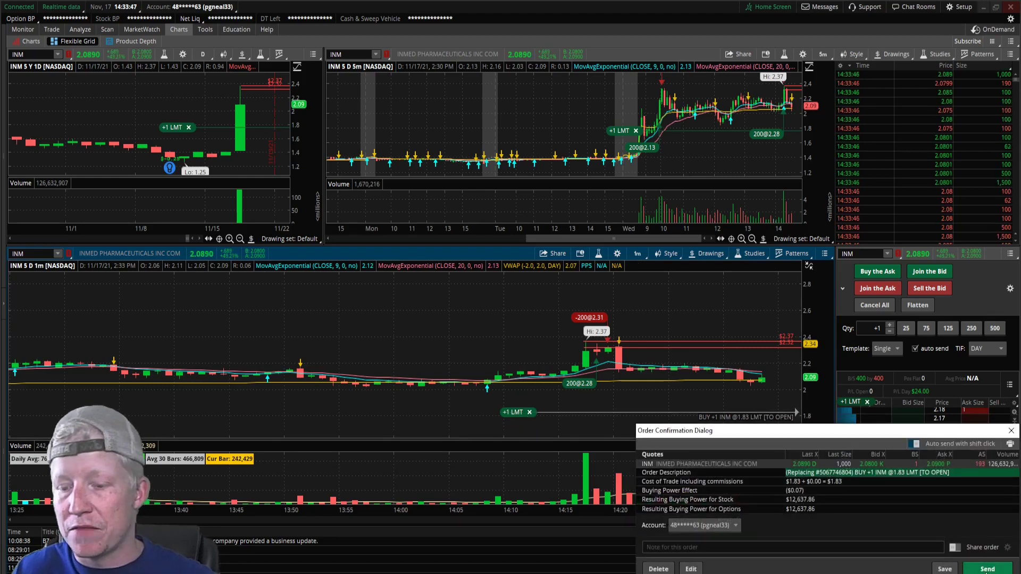
pyautogui.click(988, 568)
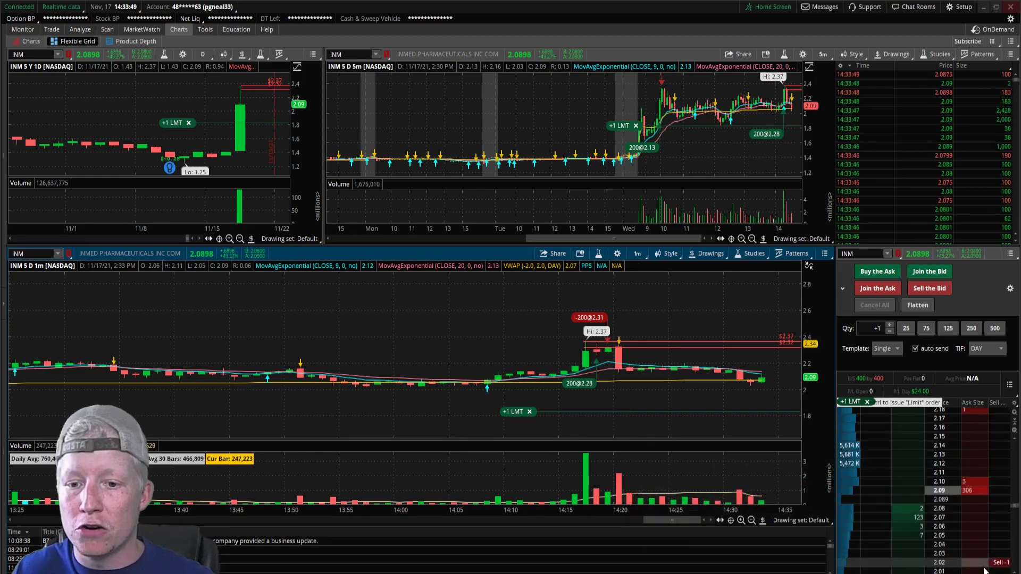
pyautogui.scroll(-10, 955, 499)
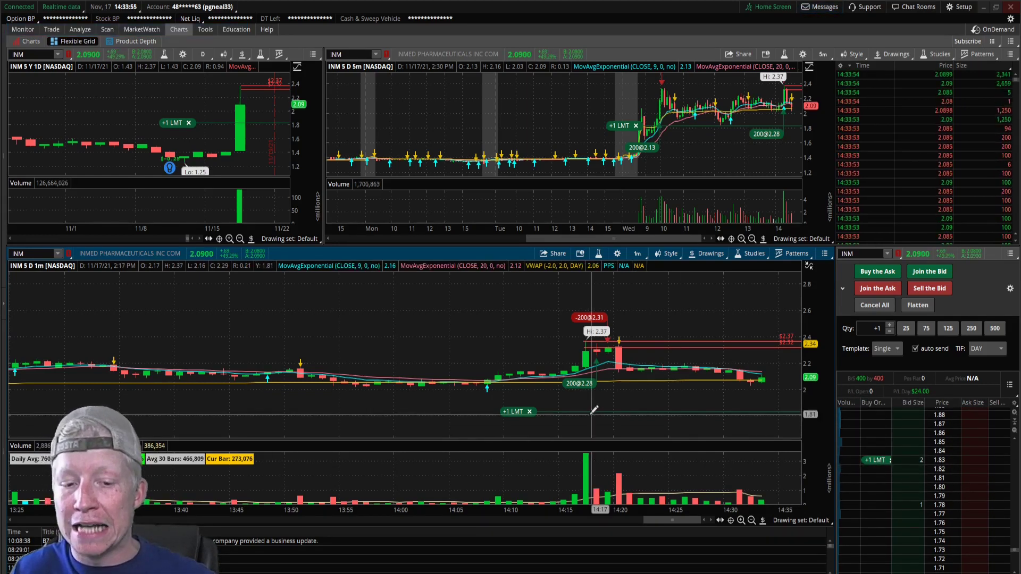
pyautogui.click(884, 307)
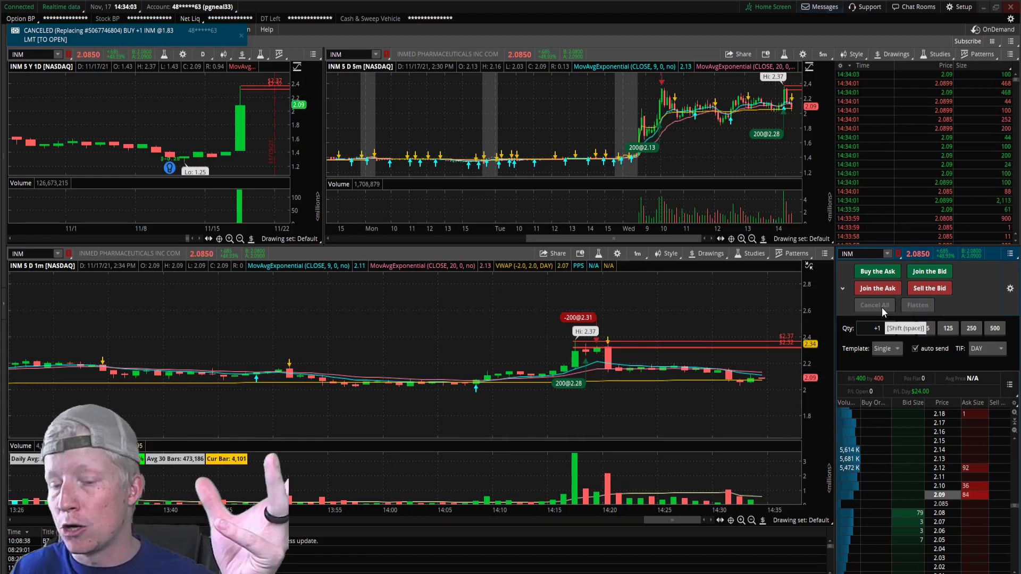
# - Place a 1-share buy stop at 2.38 from the Active Trader ladder
pyautogui.scroll(6, 920, 488)
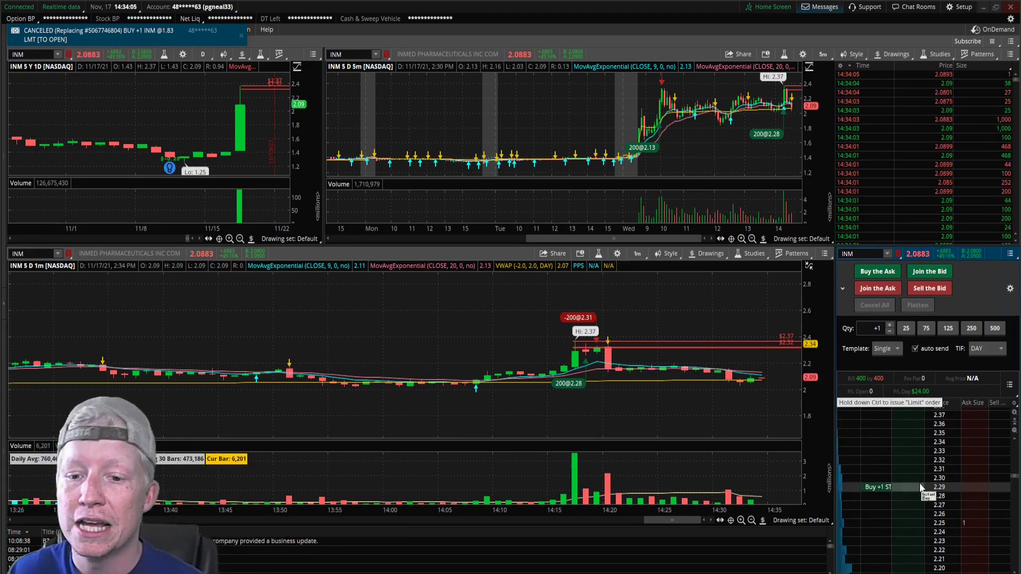
pyautogui.scroll(1, 921, 488)
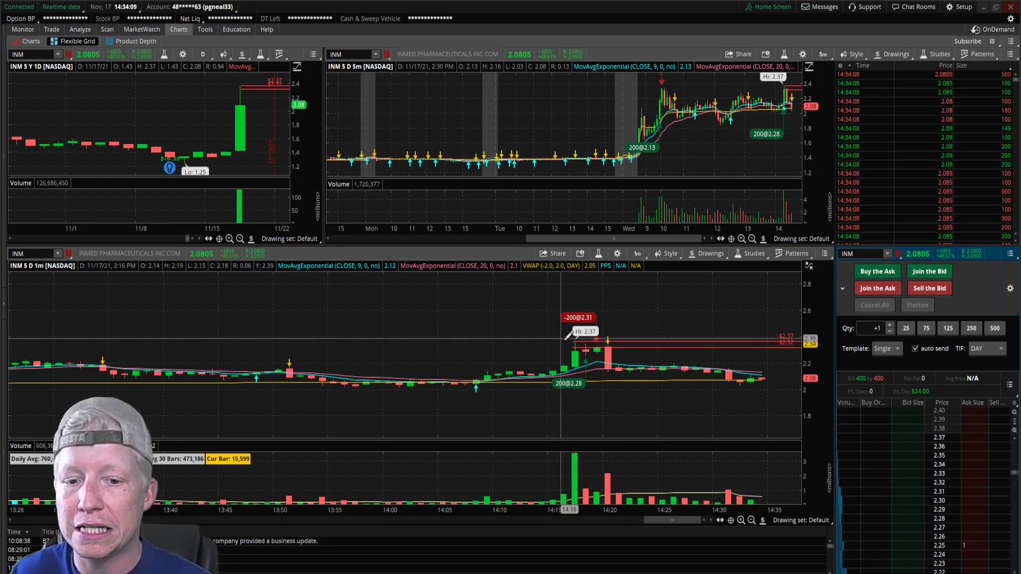
pyautogui.scroll(-4, 938, 508)
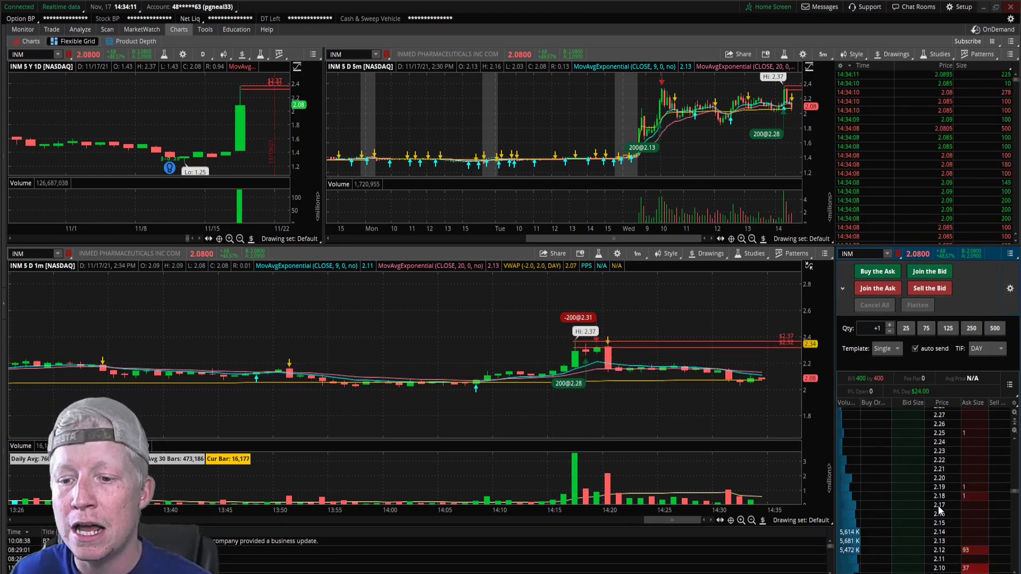
pyautogui.scroll(5, 946, 517)
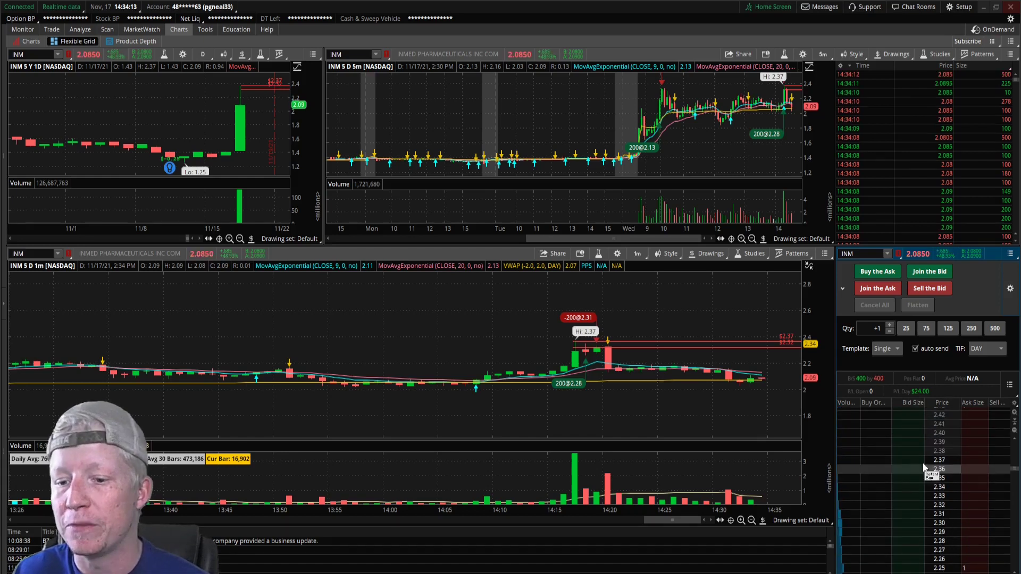
pyautogui.click(917, 452)
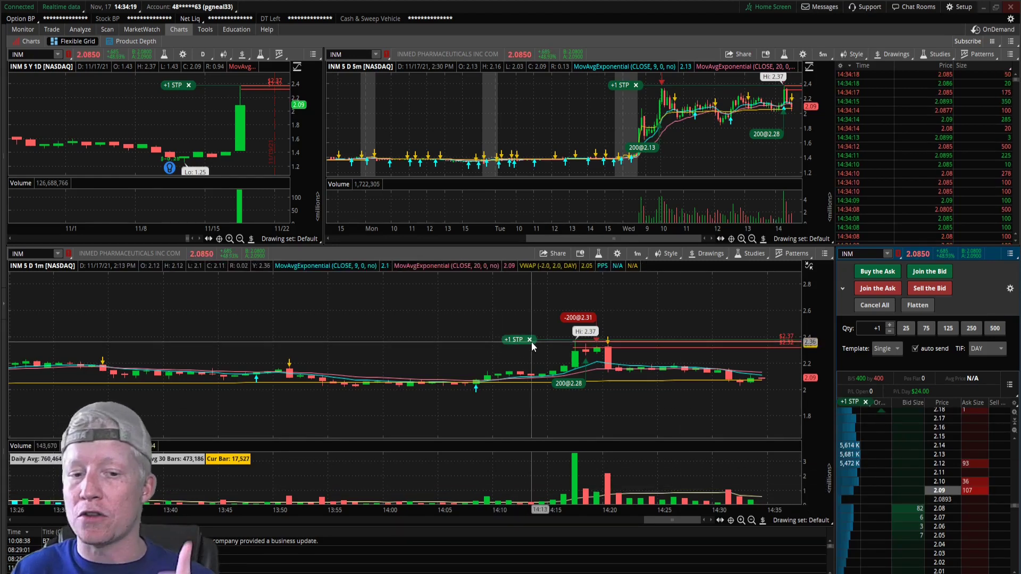
# - Cancel the 2.38 buy stop order from the chart
pyautogui.scroll(2, 906, 483)
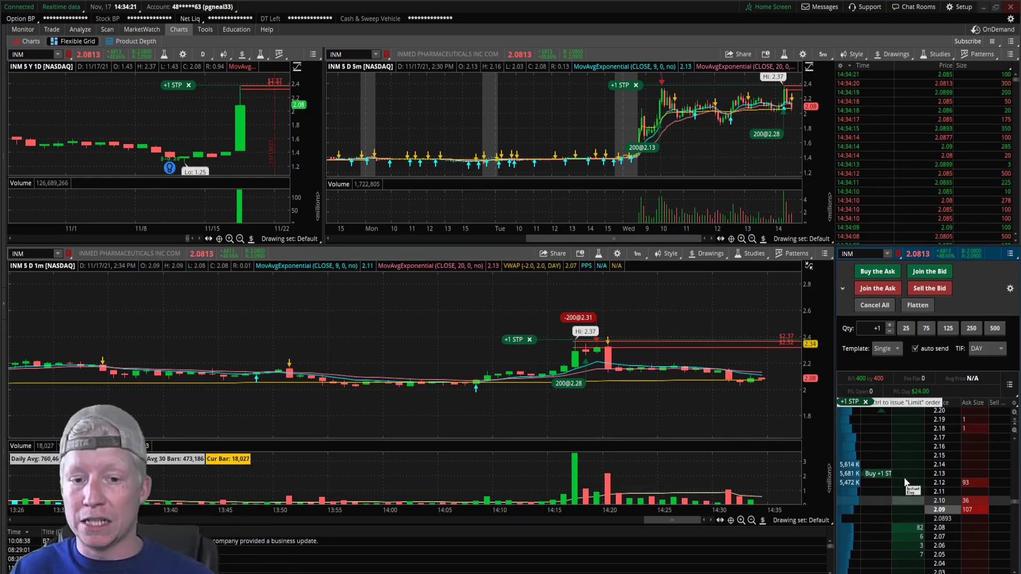
pyautogui.scroll(5, 907, 483)
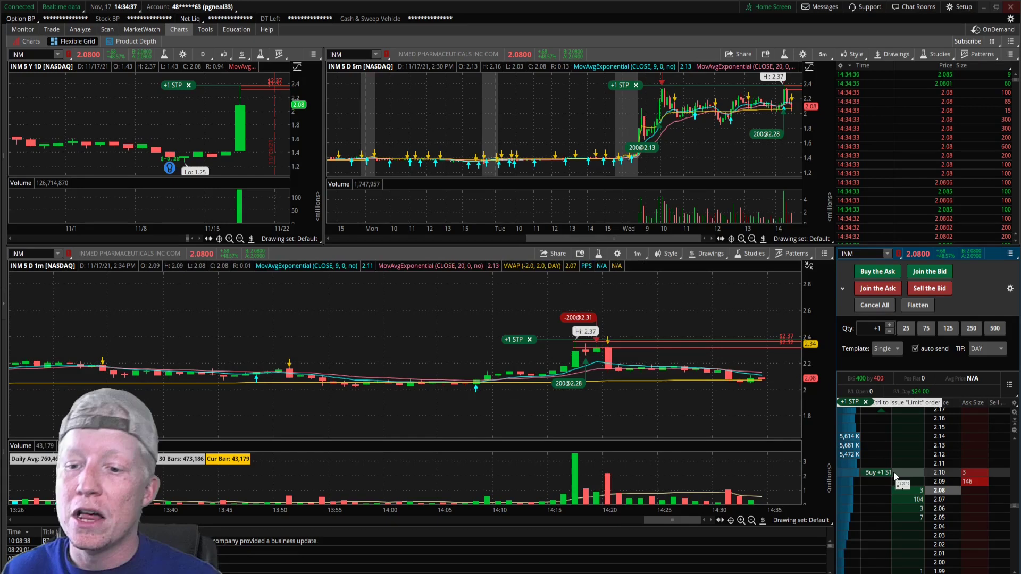
pyautogui.scroll(10, 928, 495)
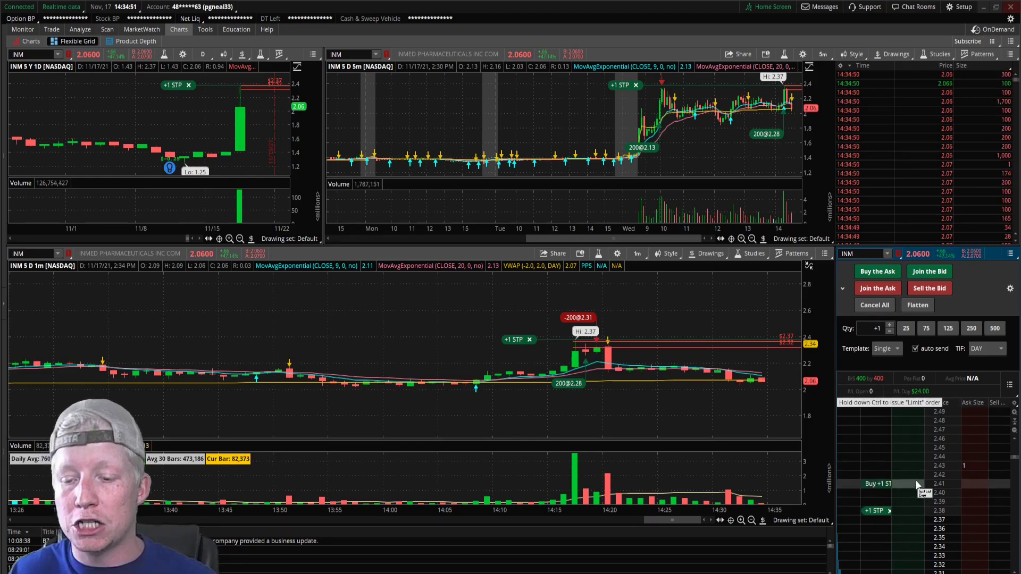
pyautogui.click(530, 340)
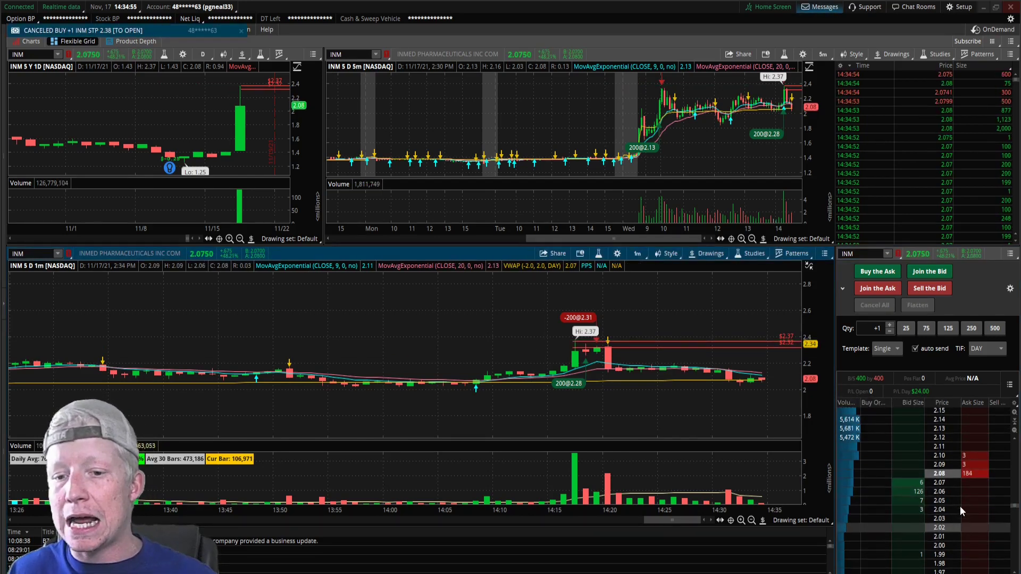
# - Buy one INM share at 2.07 and protect it with a one-share sell stop at 1.99
pyautogui.click(931, 273)
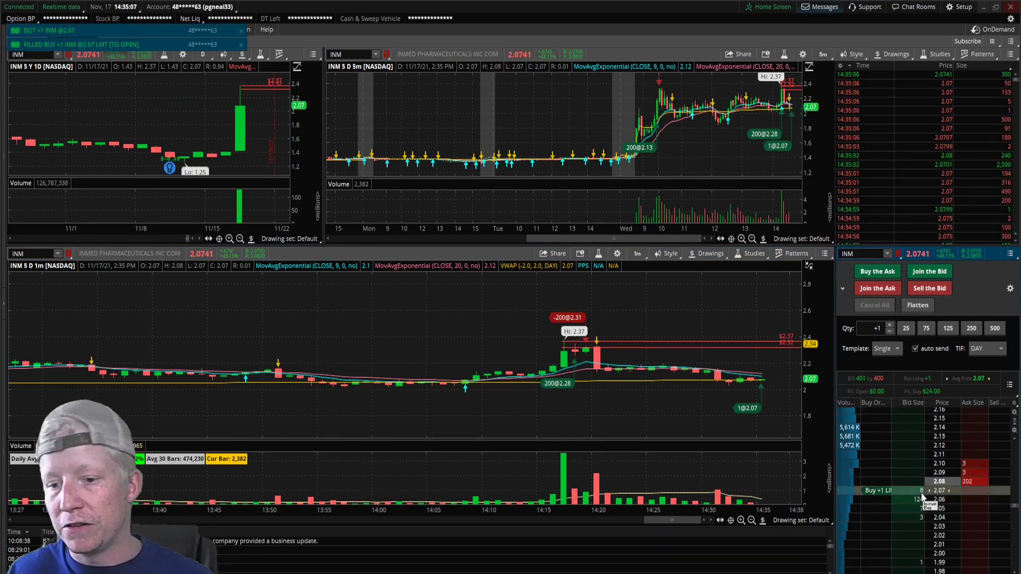
pyautogui.scroll(-1, 973, 529)
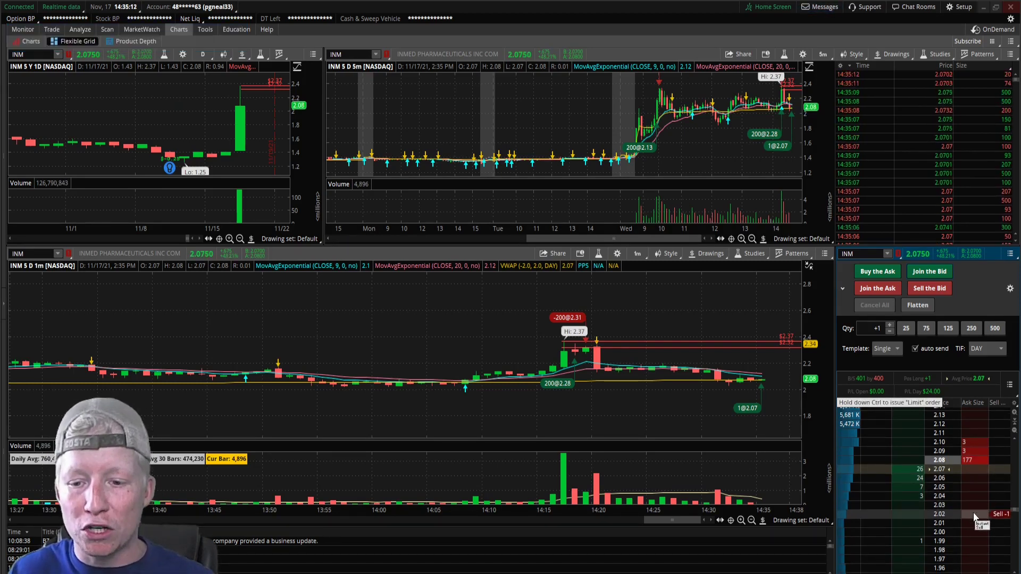
pyautogui.click(713, 390)
pyautogui.scroll(-4, 953, 513)
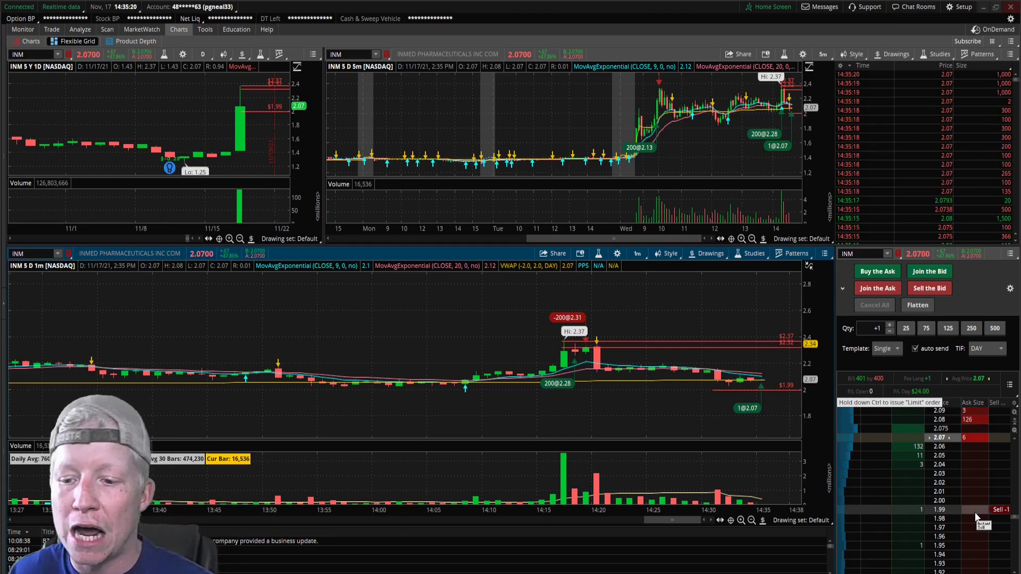
pyautogui.click(977, 516)
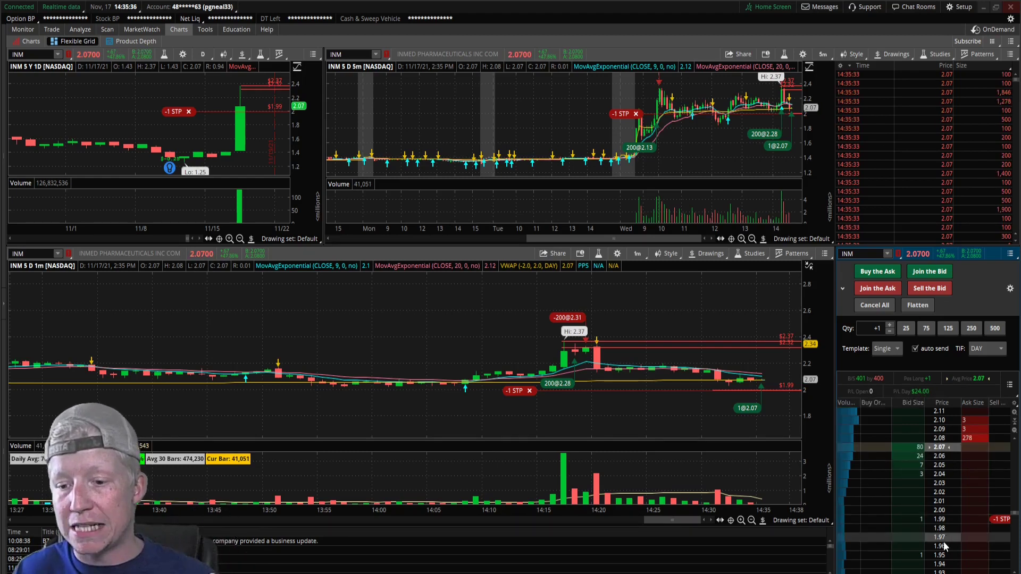
pyautogui.scroll(-3, 944, 548)
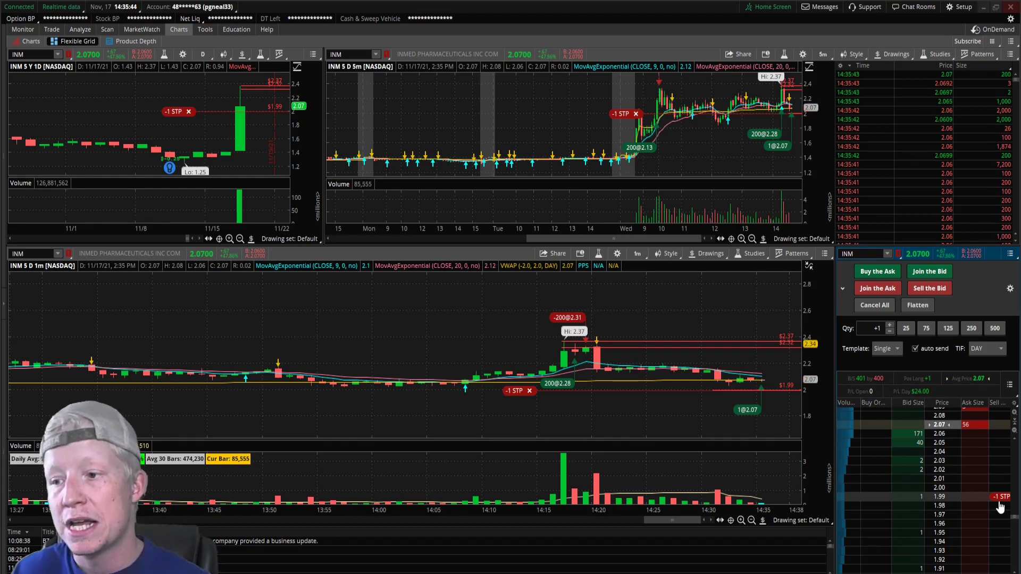
pyautogui.scroll(3, 984, 486)
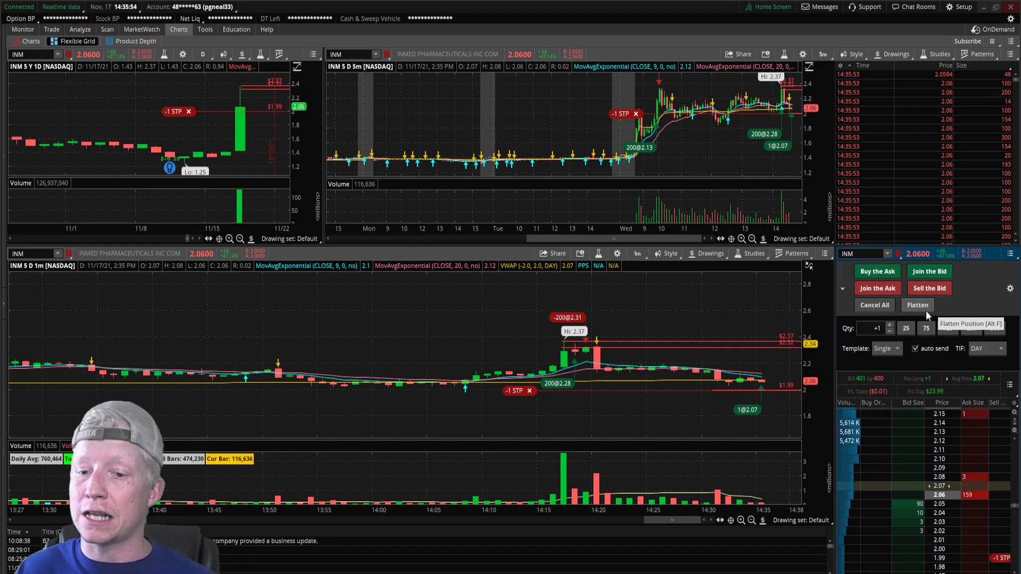
pyautogui.scroll(-1, 995, 532)
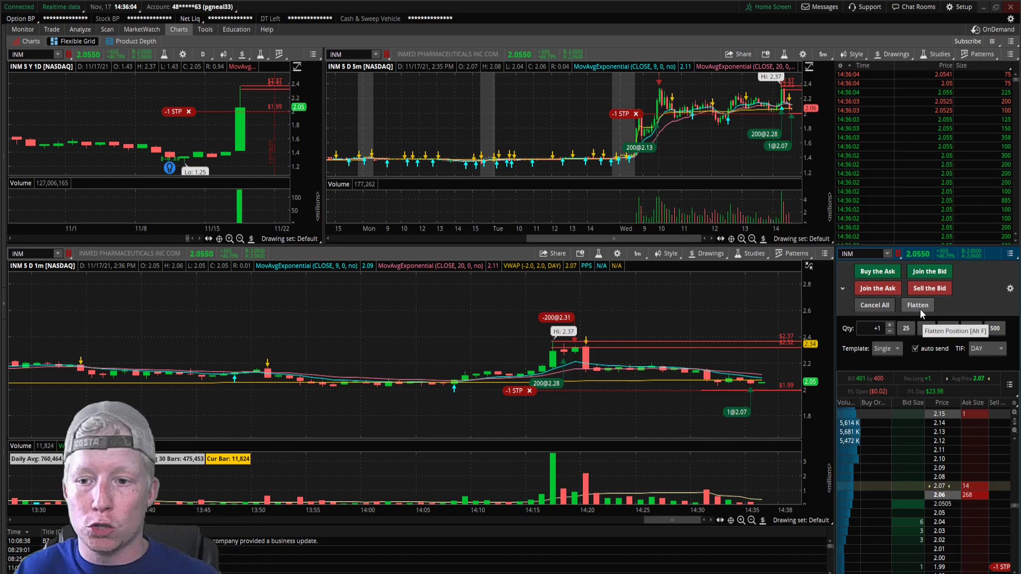
# - Flatten the INM position, selling the share at 2.05 and cancelling its 1.99 stop
pyautogui.click(923, 308)
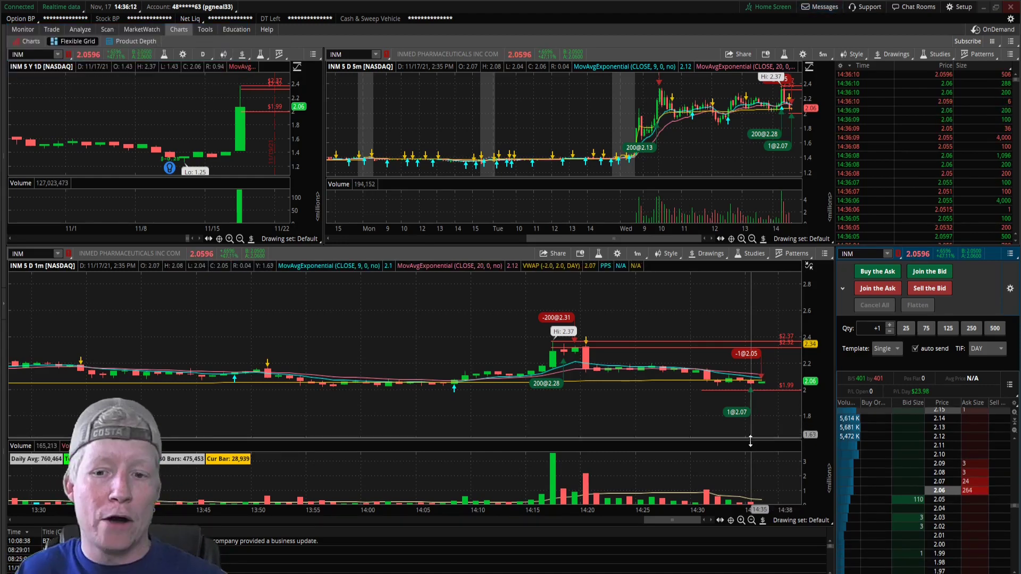
pyautogui.scroll(4, 468, 372)
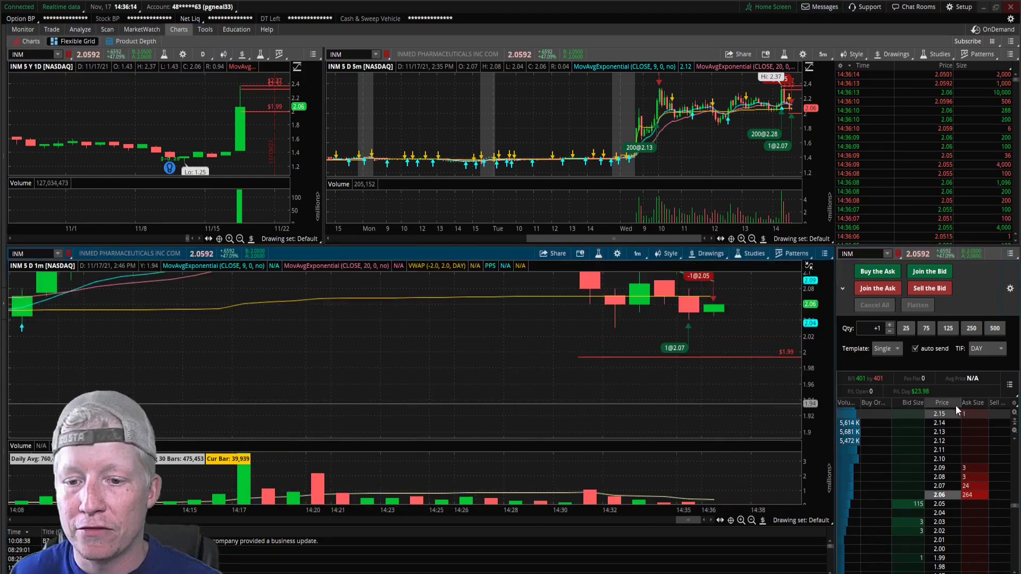
pyautogui.moveTo(822, 367); pyautogui.dragTo(810, 403)
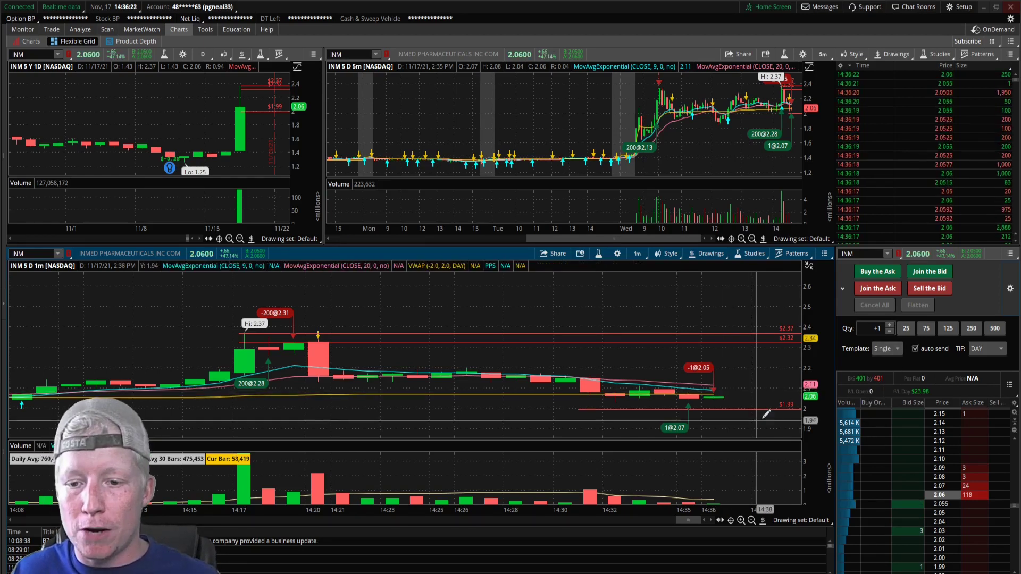
pyautogui.moveTo(810, 377); pyautogui.dragTo(810, 382)
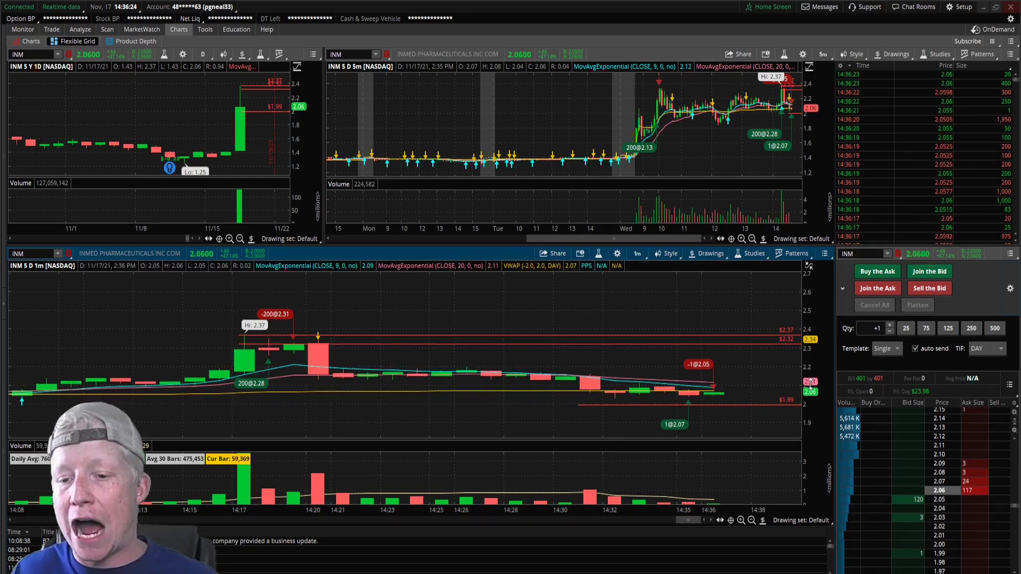
pyautogui.click(886, 353)
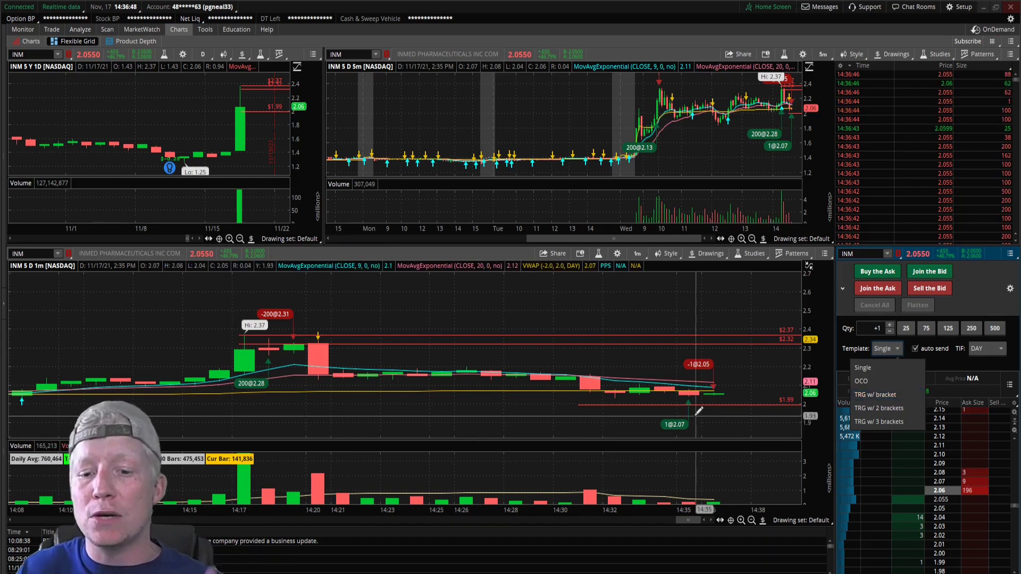
# - Place a one-share INM buy limit at 2.05, then raise it to 2.06 and 2.08 until it fills
pyautogui.click(978, 311)
pyautogui.click(937, 274)
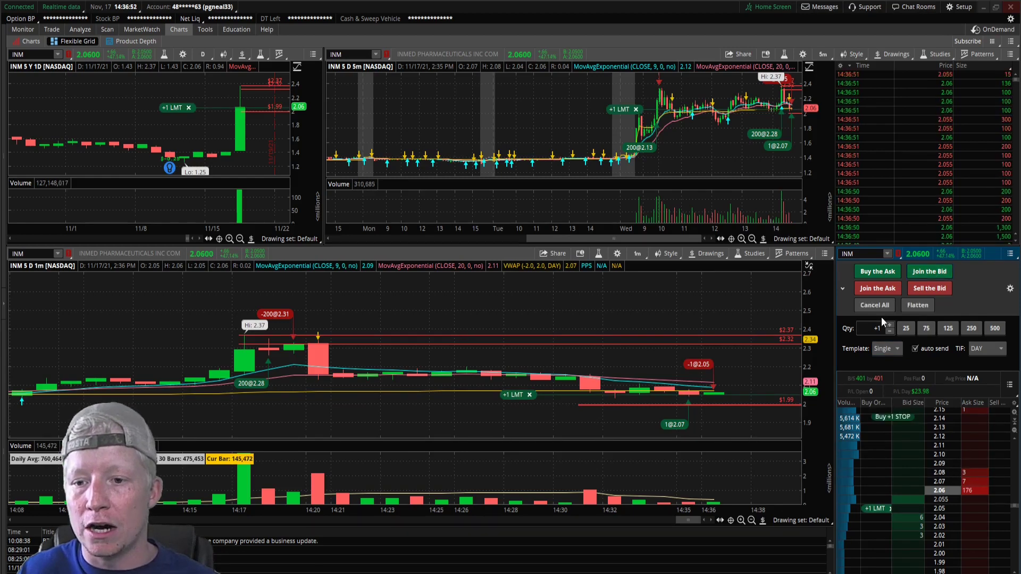
pyautogui.moveTo(877, 508); pyautogui.dragTo(876, 490)
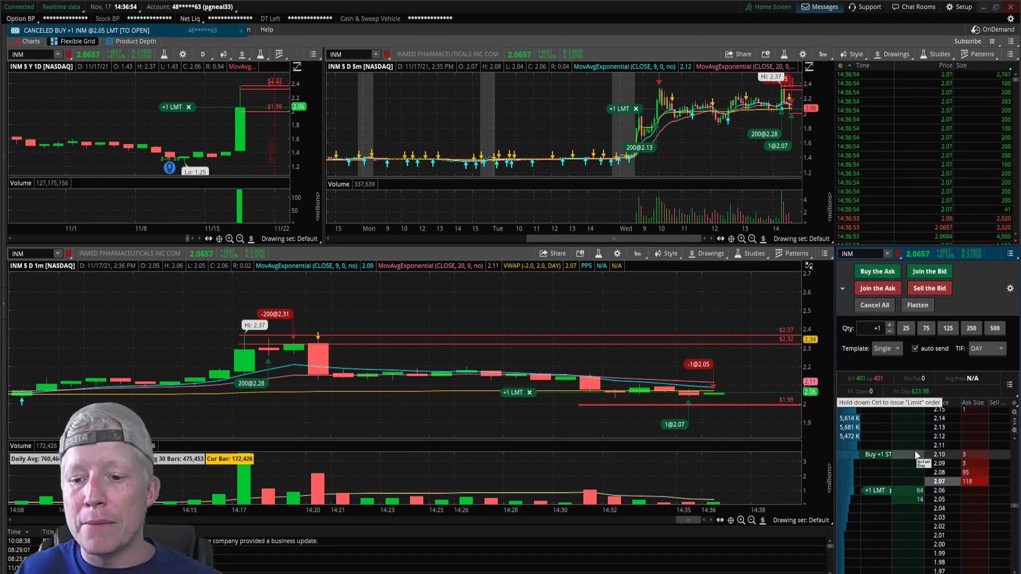
pyautogui.moveTo(877, 491); pyautogui.dragTo(878, 472)
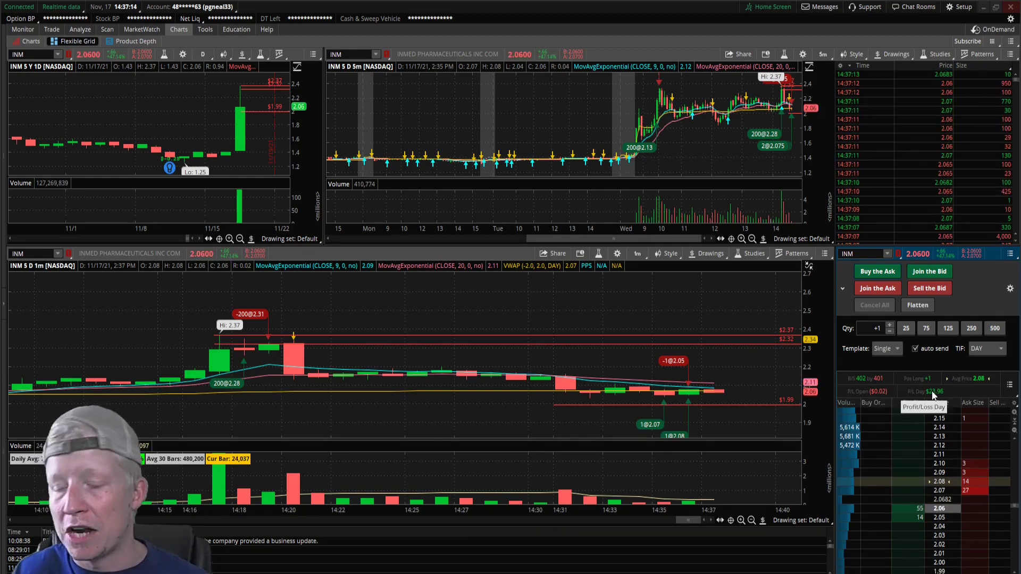
pyautogui.scroll(-5, 973, 505)
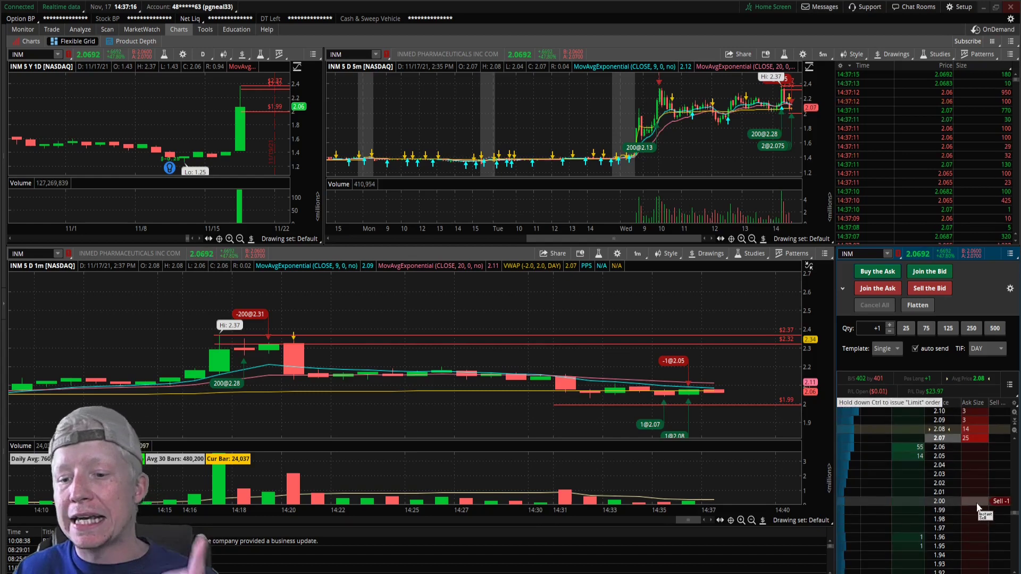
# - Place a one-share sell stop at 1.90 under the INM position
pyautogui.click(980, 526)
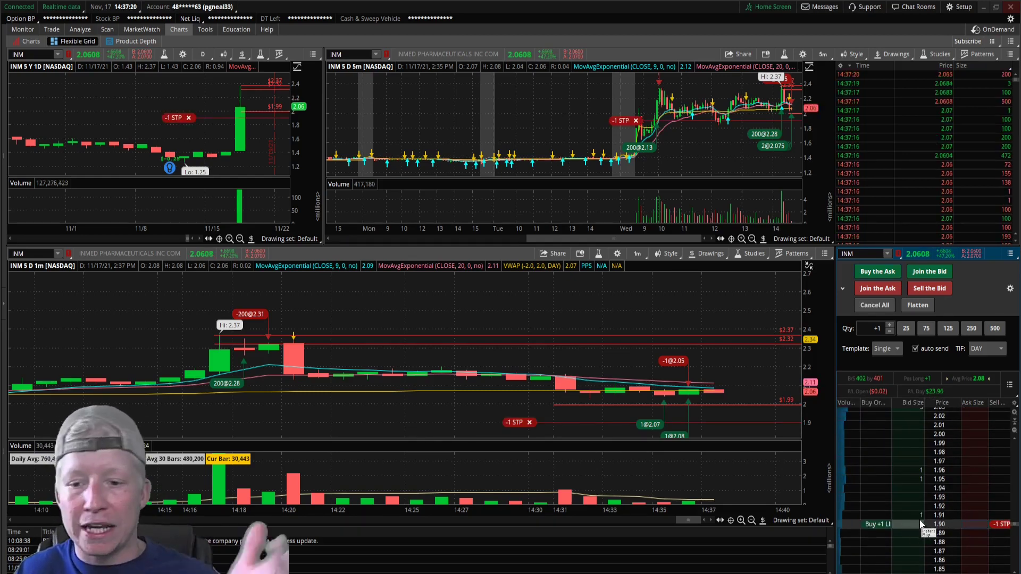
pyautogui.scroll(4, 973, 495)
pyautogui.scroll(10, 974, 495)
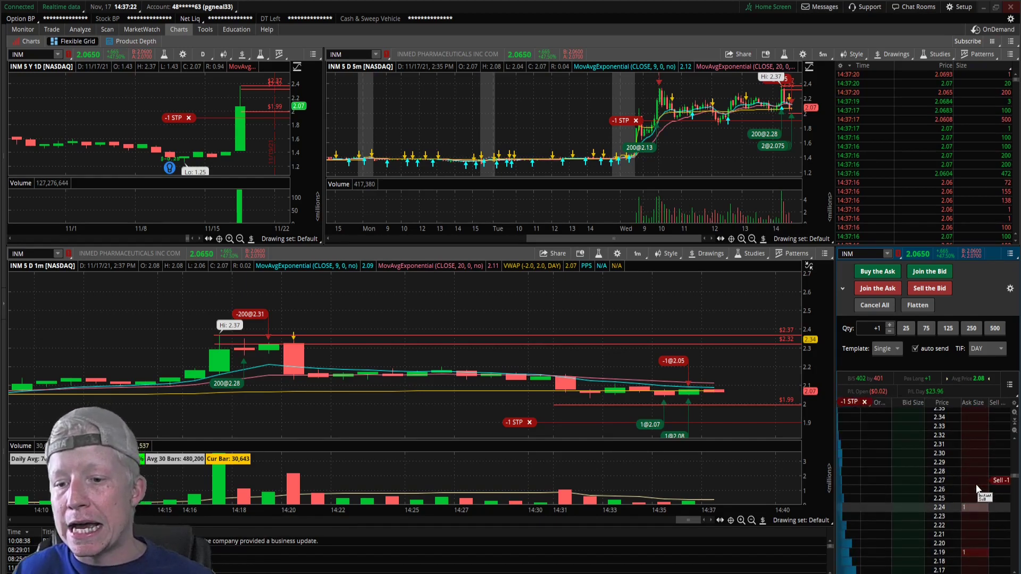
pyautogui.scroll(2, 975, 438)
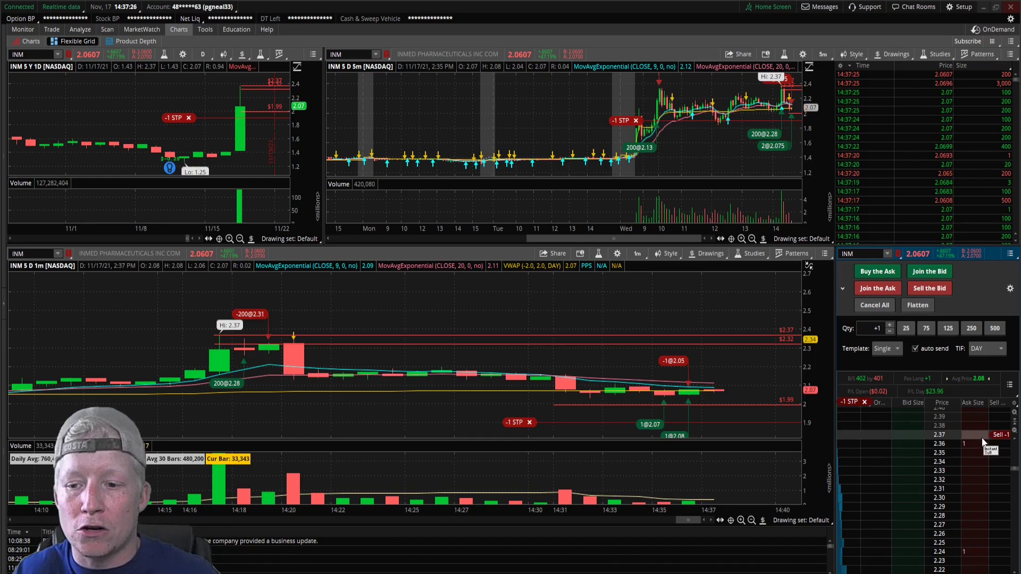
# - Abandon a 2.37 sell target at the OCO prompts and flatten the position at 2.08
pyautogui.click(982, 438)
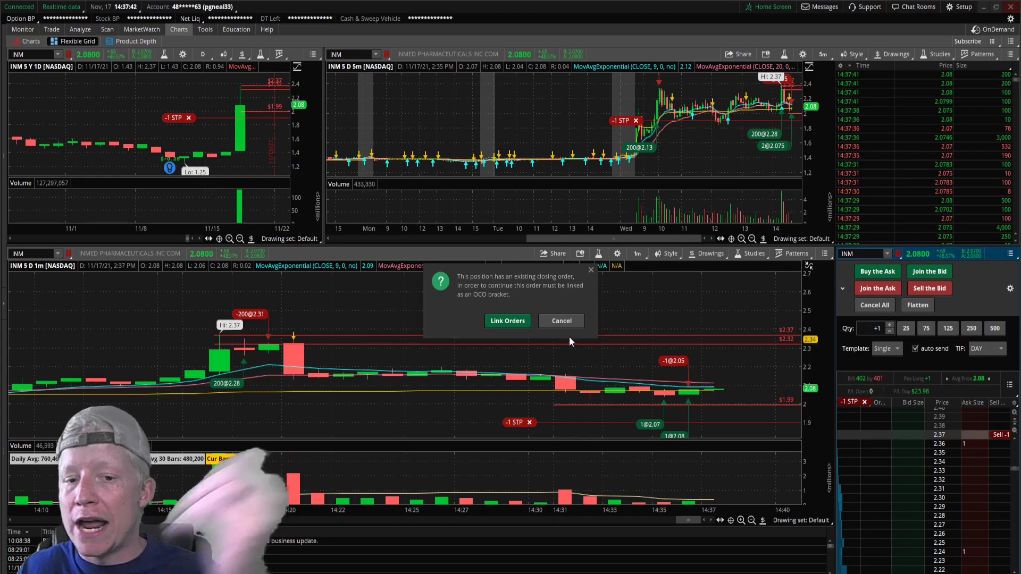
pyautogui.click(565, 322)
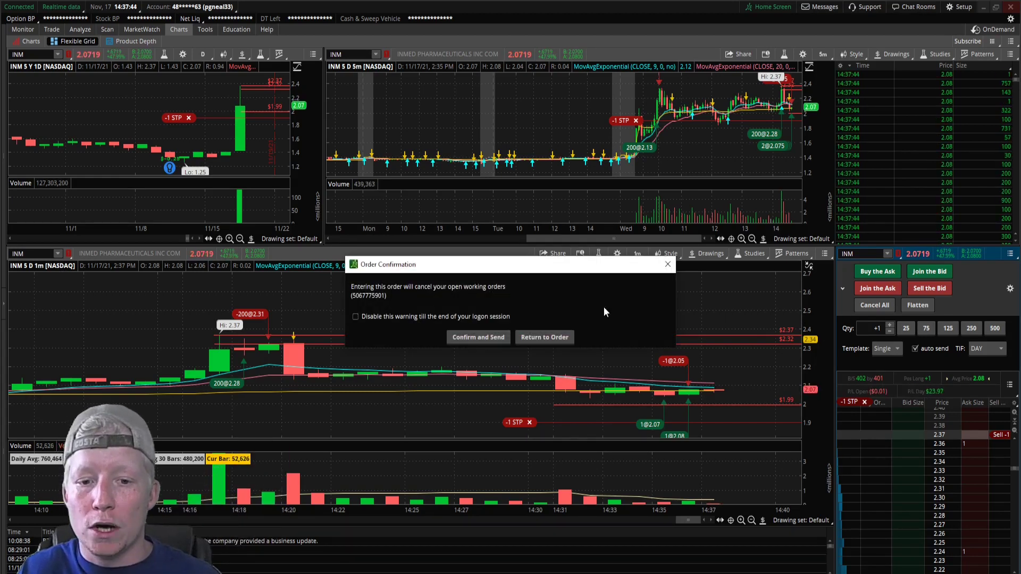
pyautogui.click(667, 264)
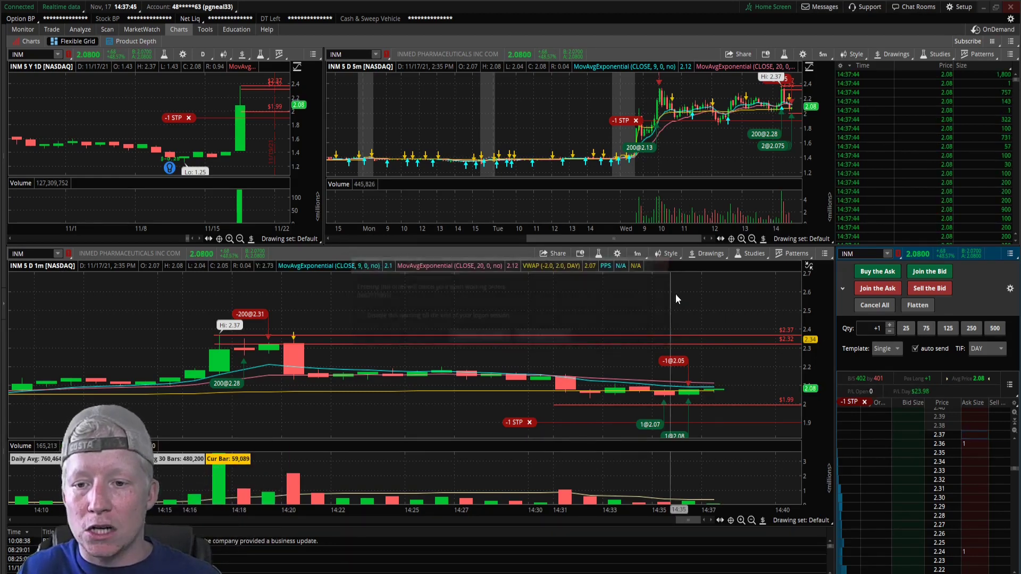
pyautogui.click(928, 305)
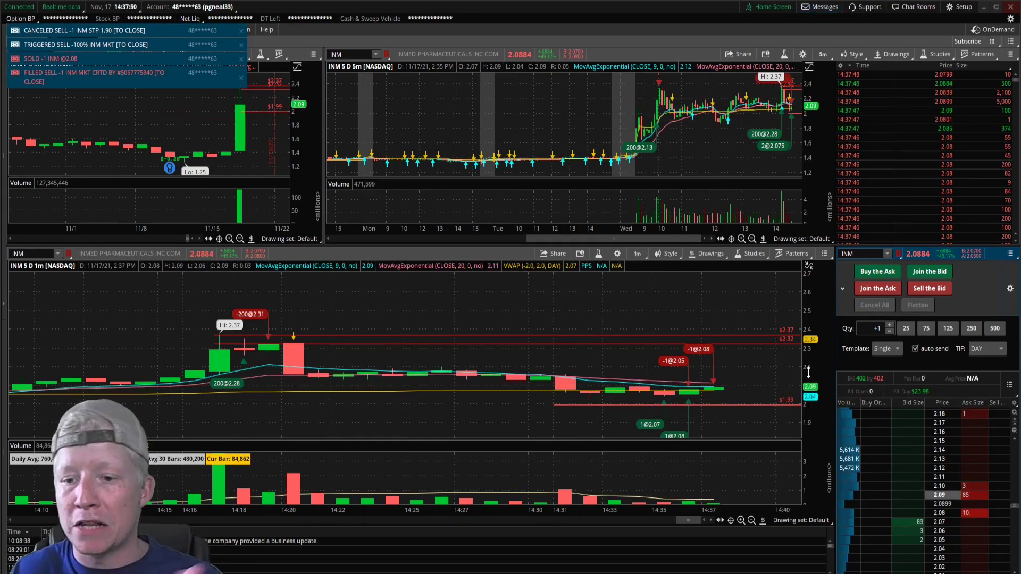
# - Switch the Active Trader order template to TRG w/ bracket
pyautogui.click(896, 349)
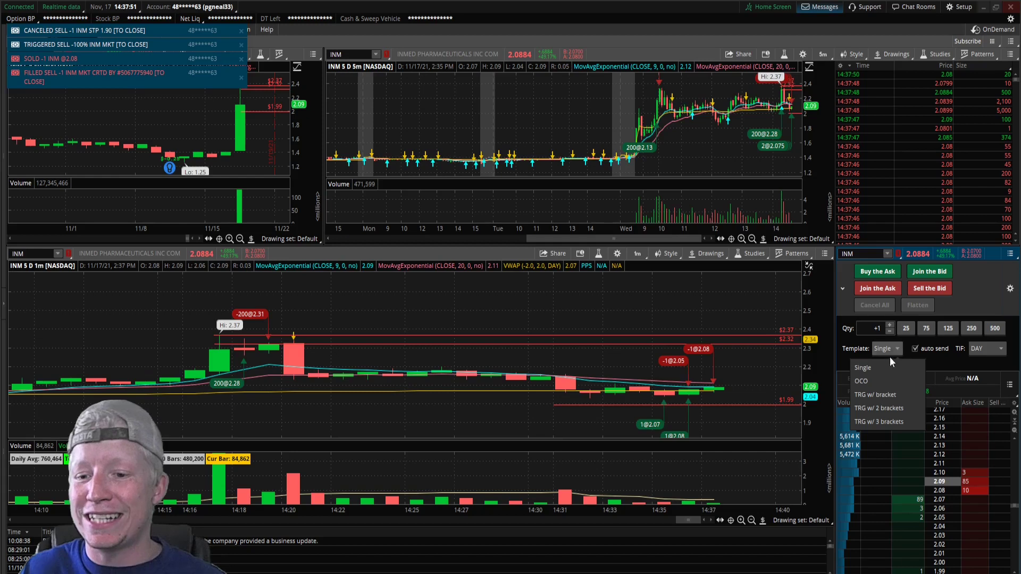
pyautogui.click(872, 387)
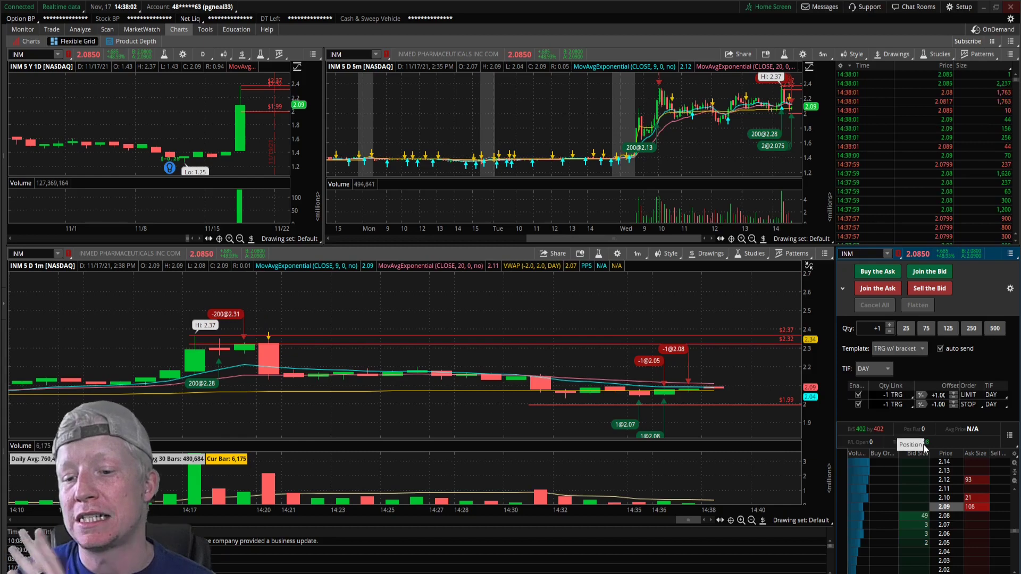
pyautogui.scroll(3, 926, 490)
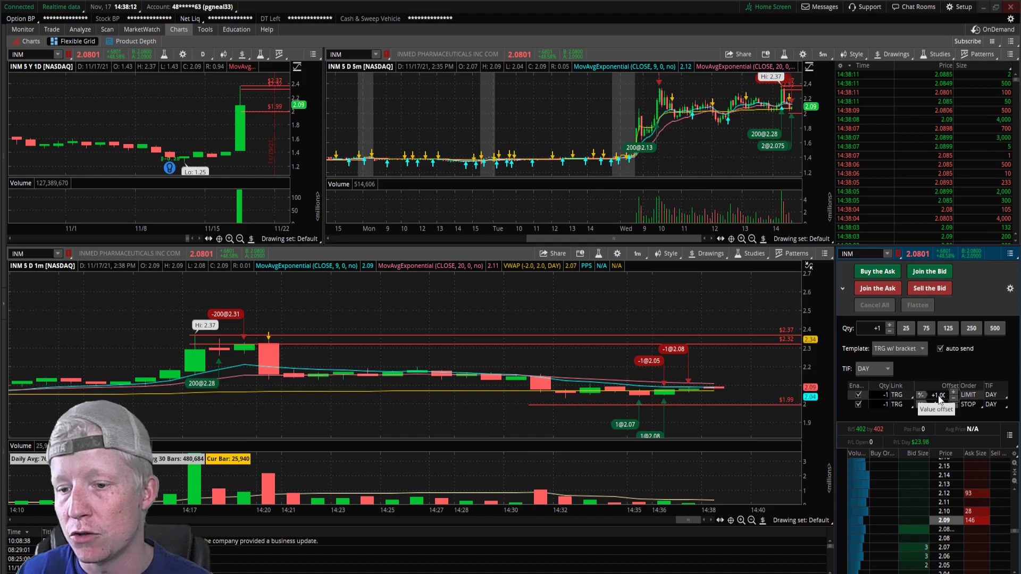
# - Change the bracket offsets from percent to dollar amounts of +1.00 and -1.00
pyautogui.click(923, 396)
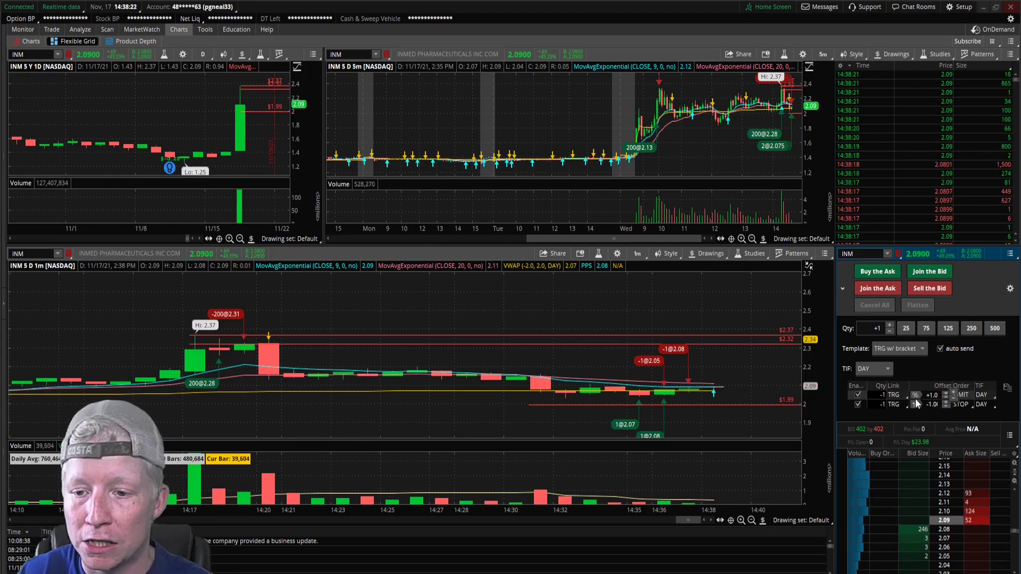
pyautogui.click(915, 400)
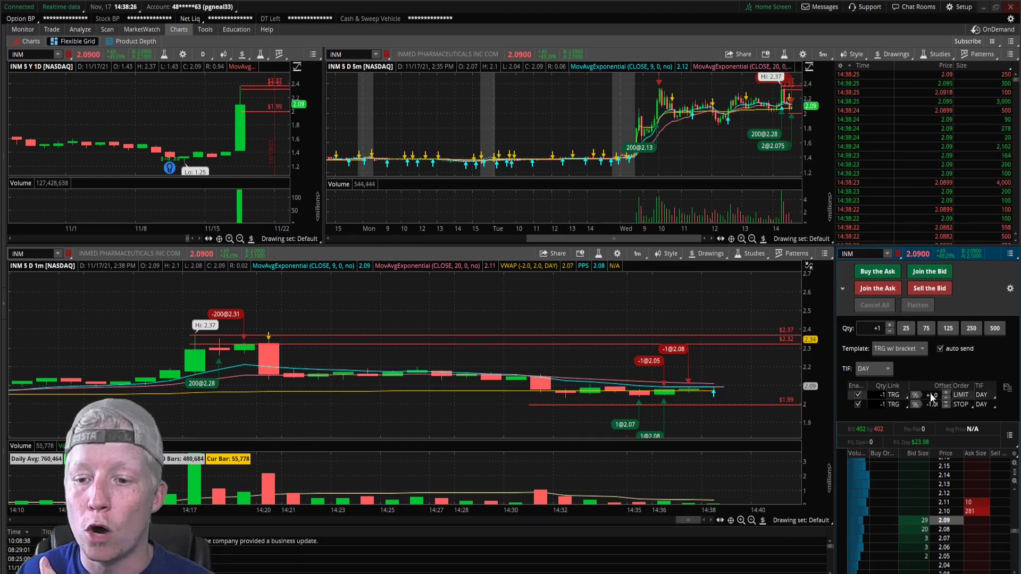
pyautogui.click(917, 394)
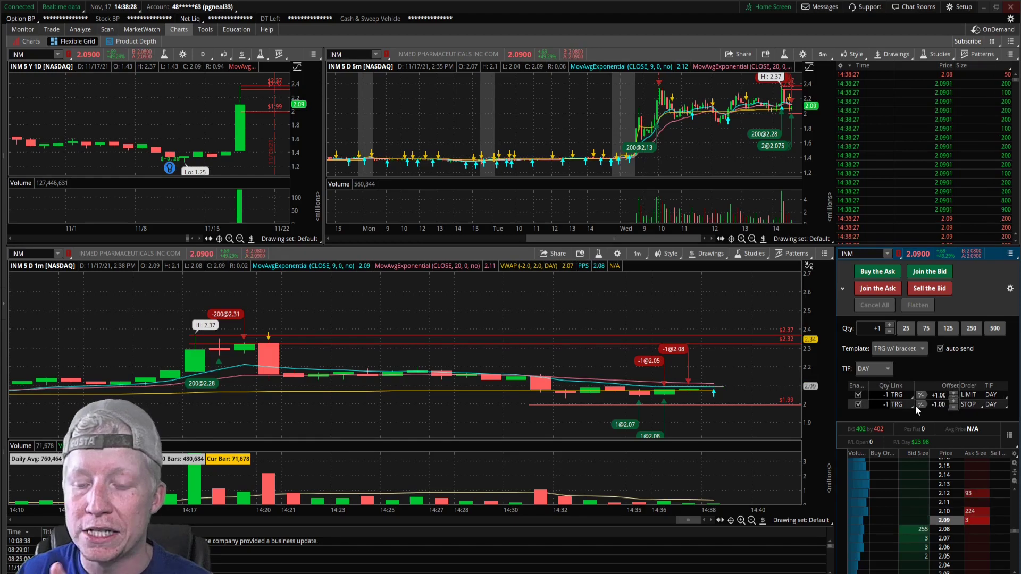
pyautogui.scroll(5, 931, 500)
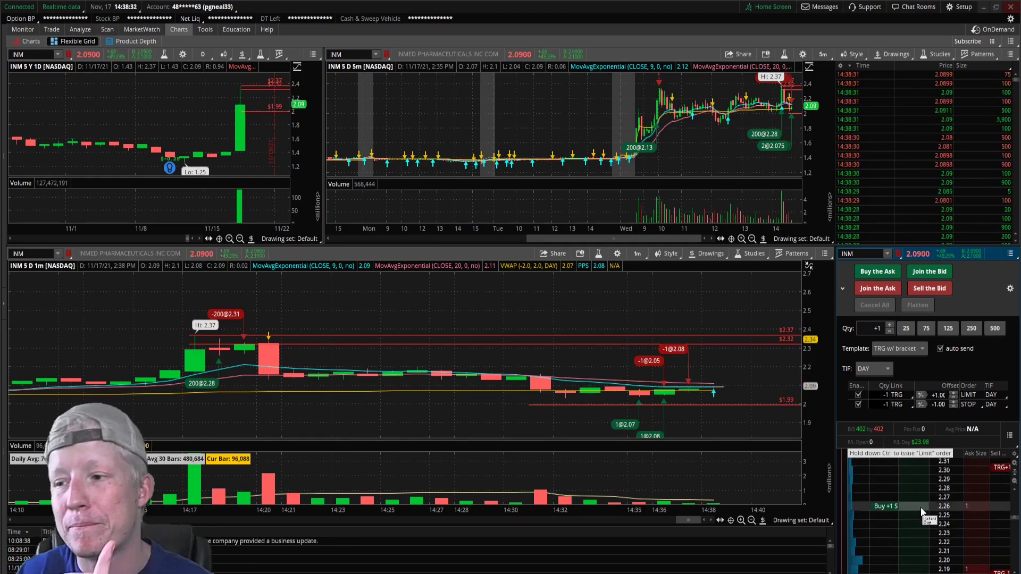
pyautogui.scroll(3, 926, 502)
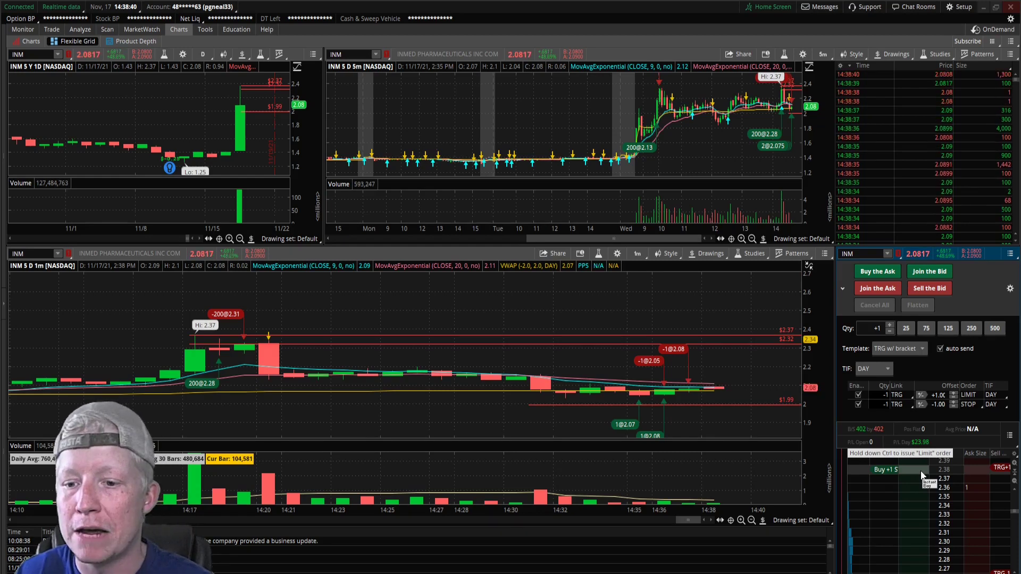
# - Place a one-share bracketed INM buy stop at 2.38 from the ladder
pyautogui.click(922, 475)
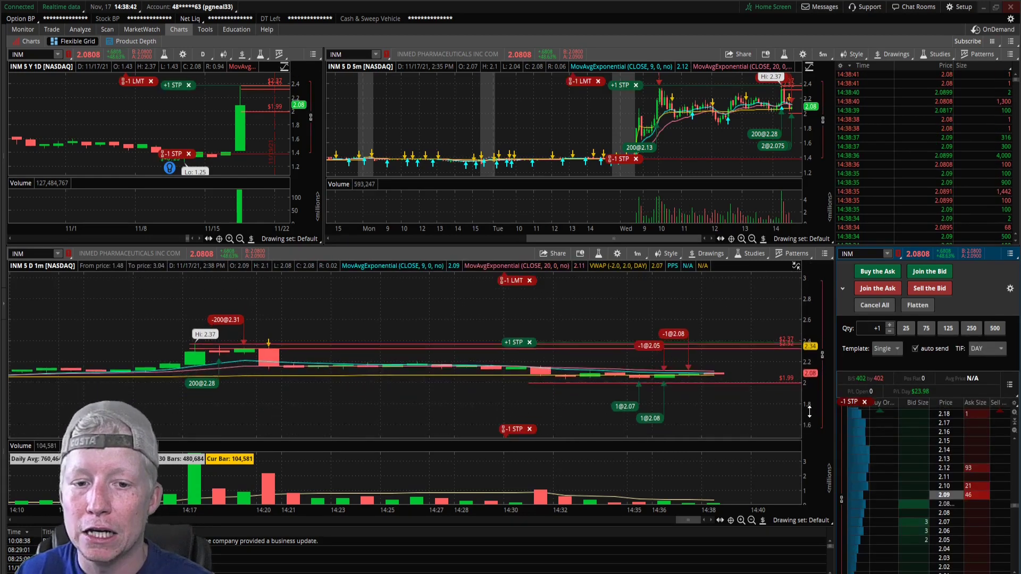
pyautogui.moveTo(809, 411); pyautogui.dragTo(808, 393)
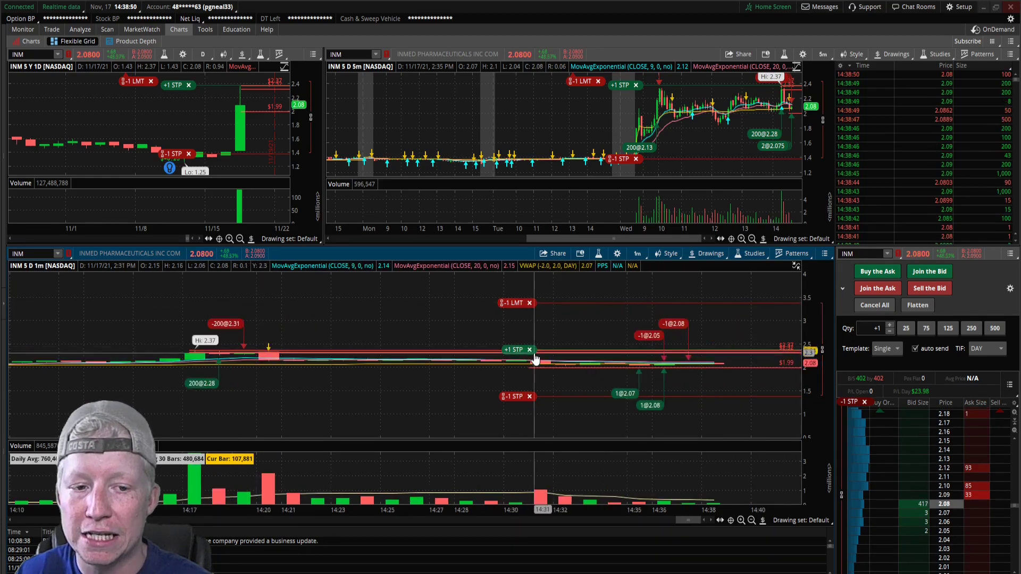
pyautogui.moveTo(425, 333)
pyautogui.mouseDown()
pyautogui.moveTo(759, 372)
pyautogui.moveTo(809, 358)
pyautogui.moveTo(809, 376)
pyautogui.moveTo(820, 367)
pyautogui.mouseUp()
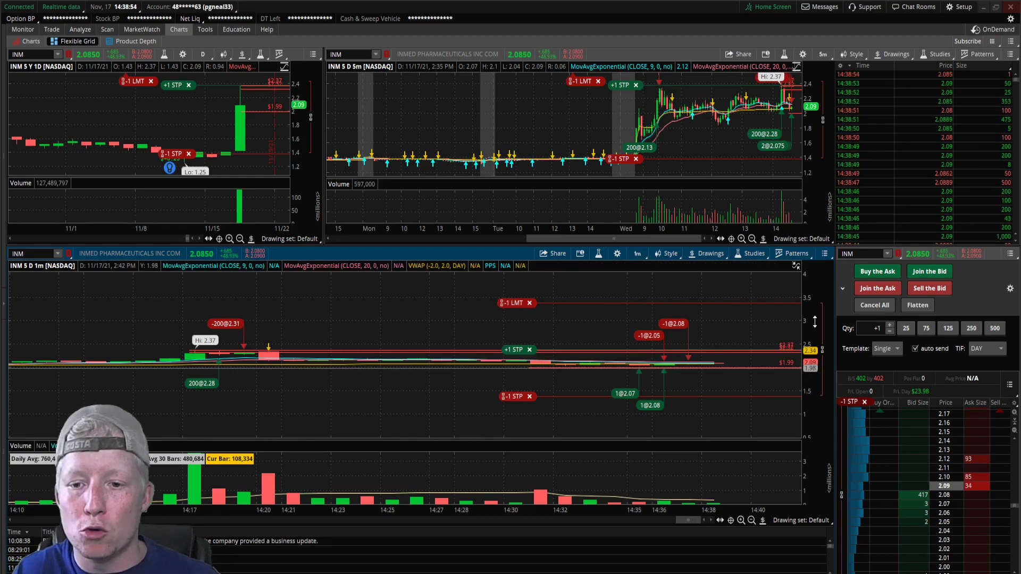
# - Move the bracket's target to 2.49 and its stop to 2.20, confirming each change
pyautogui.moveTo(514, 304); pyautogui.dragTo(509, 351)
pyautogui.press('Return')
pyautogui.moveTo(515, 397); pyautogui.dragTo(509, 357)
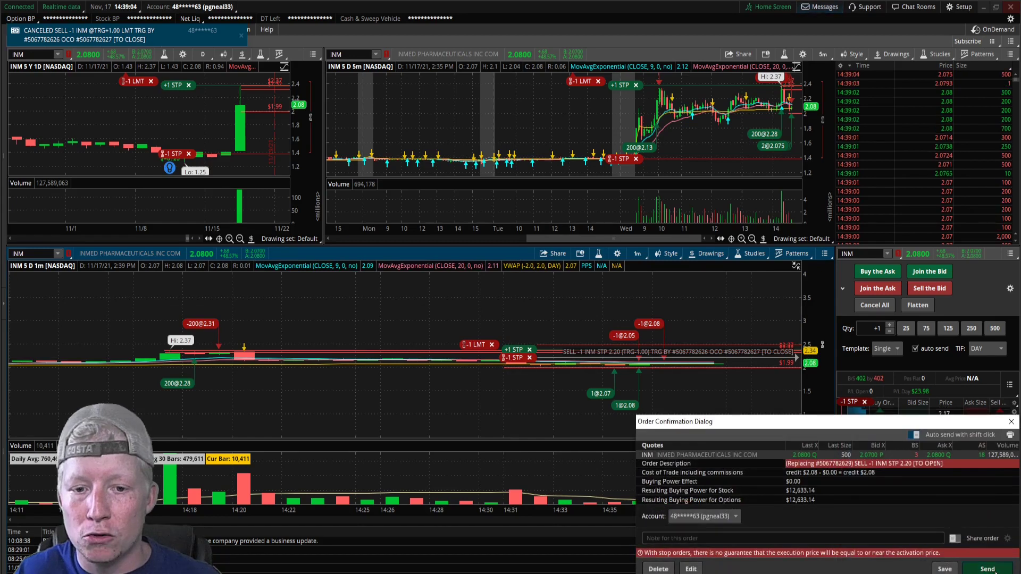
pyautogui.click(988, 569)
pyautogui.moveTo(814, 407); pyautogui.dragTo(807, 332)
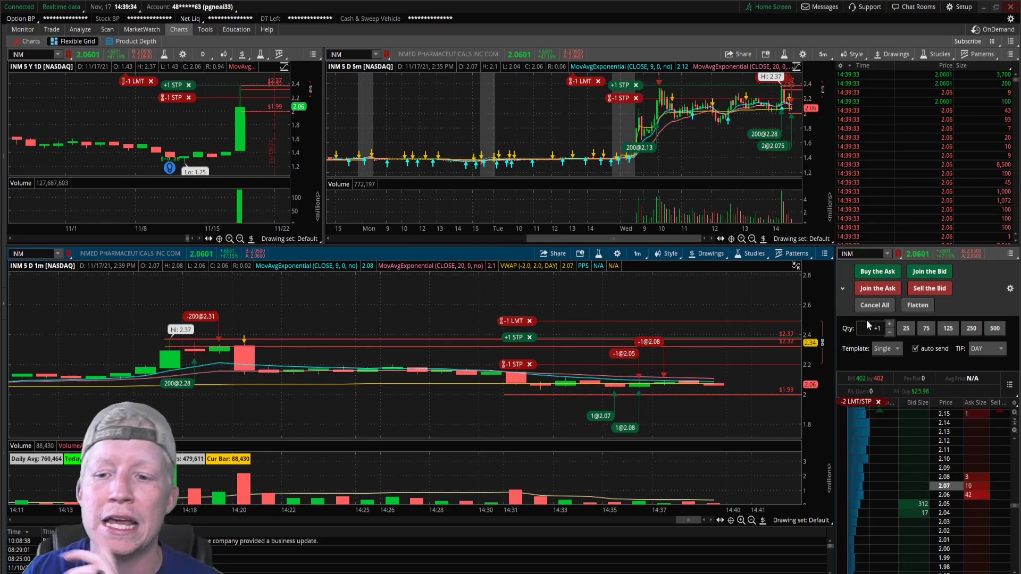
# - Cancel all working INM orders and zoom the 1-minute chart out to show trading since 10:30
pyautogui.click(879, 308)
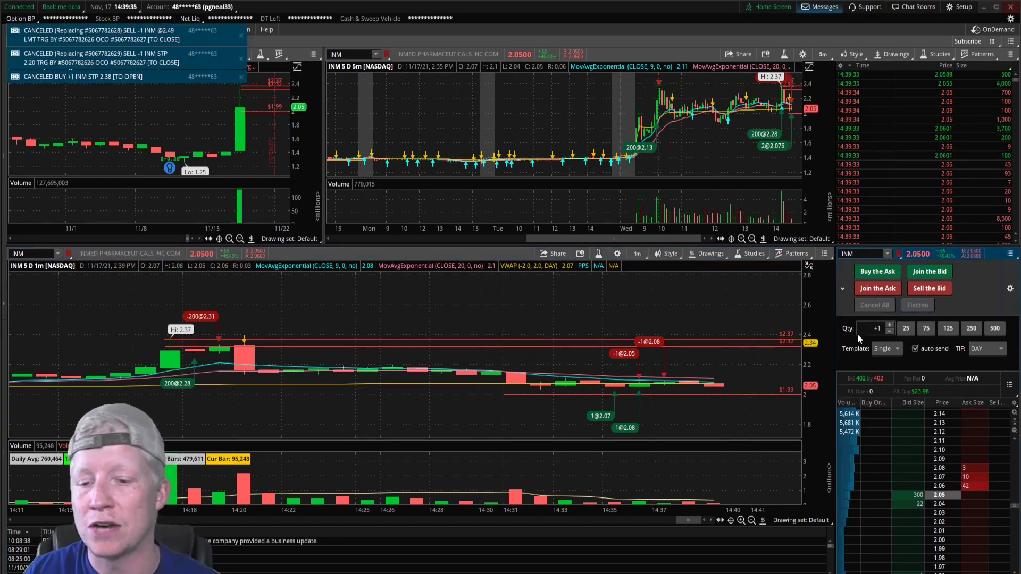
pyautogui.click(752, 521)
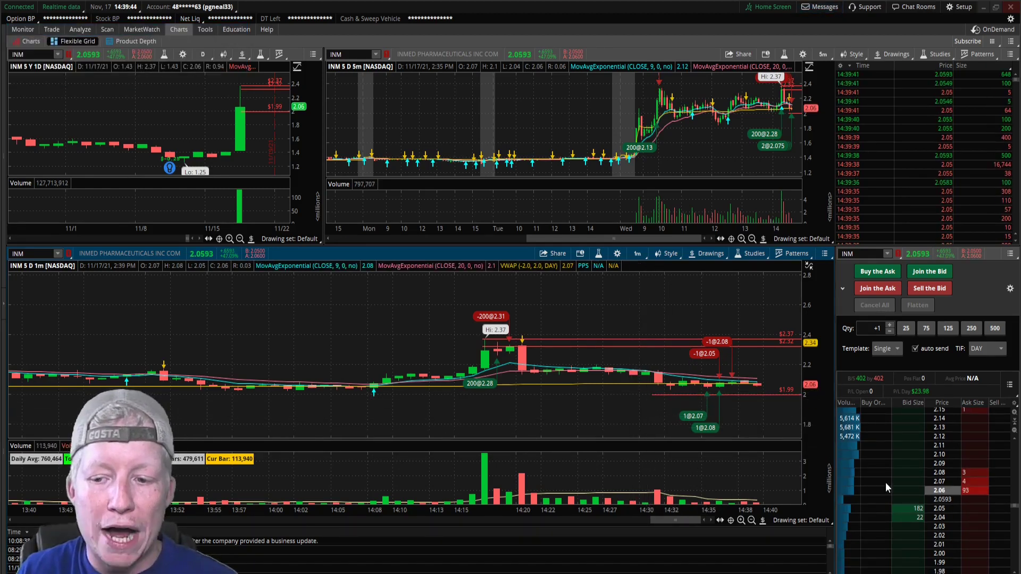
pyautogui.scroll(-10, 922, 511)
pyautogui.scroll(-3, 922, 536)
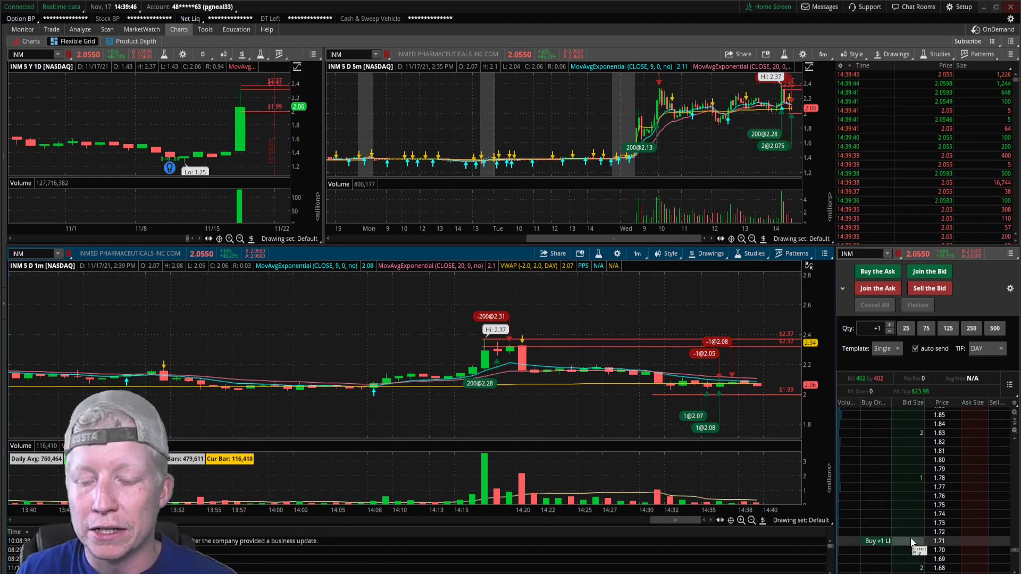
pyautogui.click(919, 537)
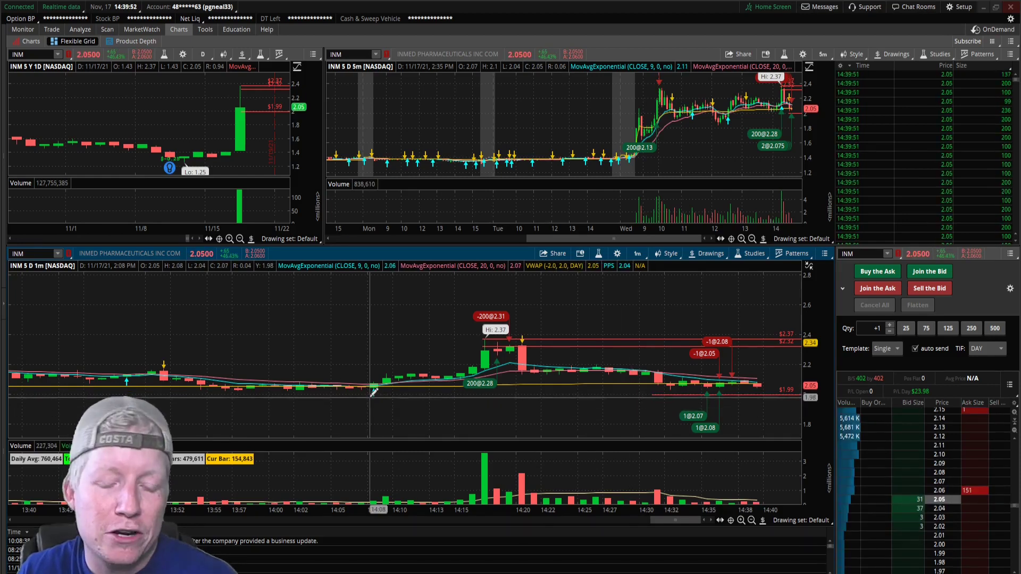
pyautogui.click(752, 520)
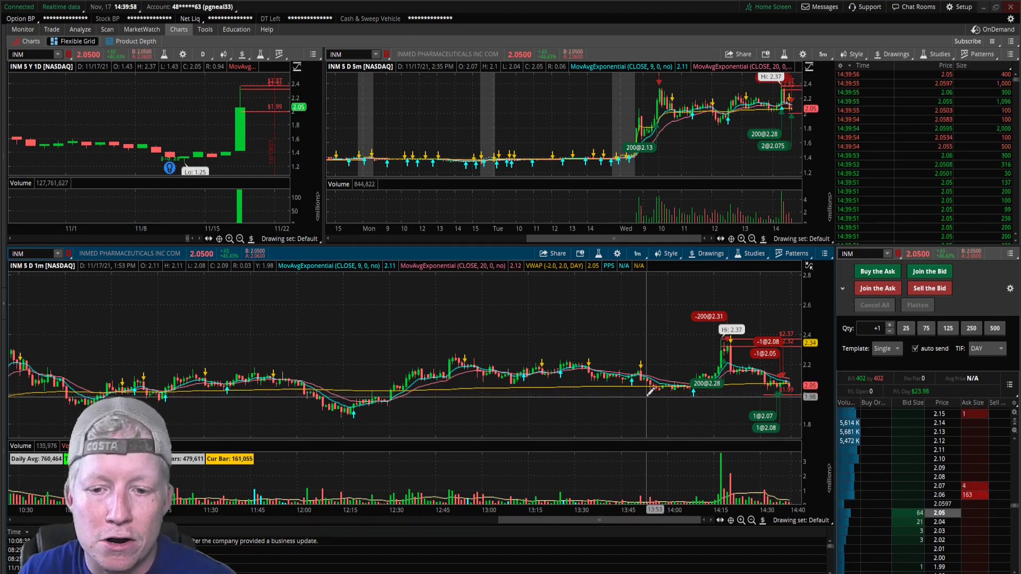
# - Send a 25-share INM buy limit at 1.99 from the chart's context menu
pyautogui.rightClick(645, 395)
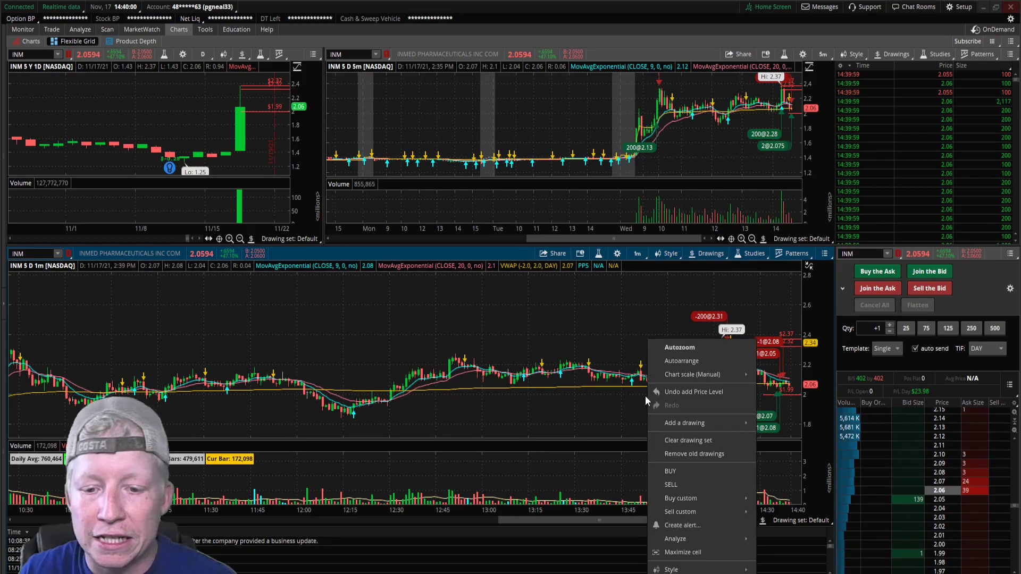
pyautogui.click(687, 471)
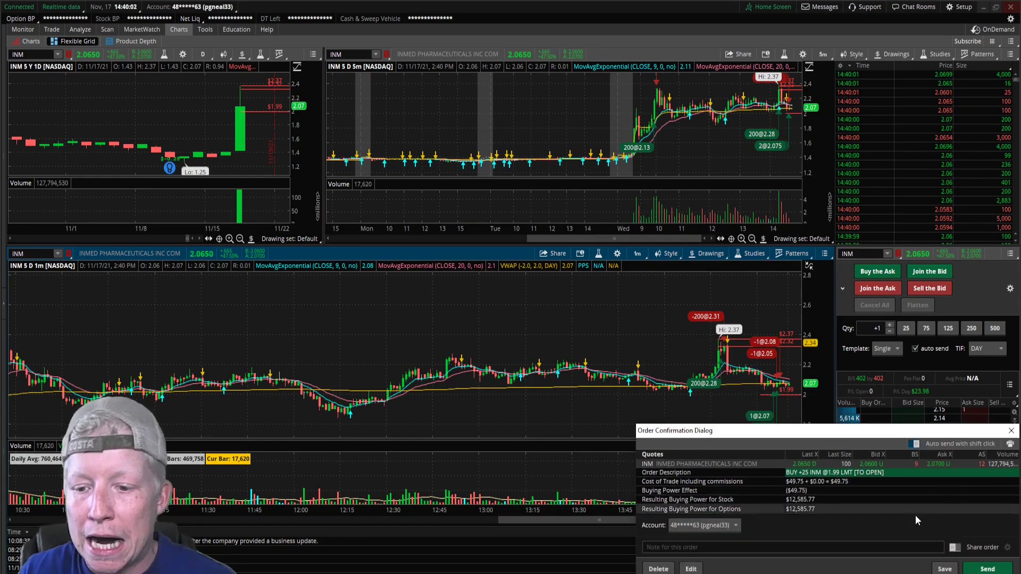
pyautogui.click(988, 569)
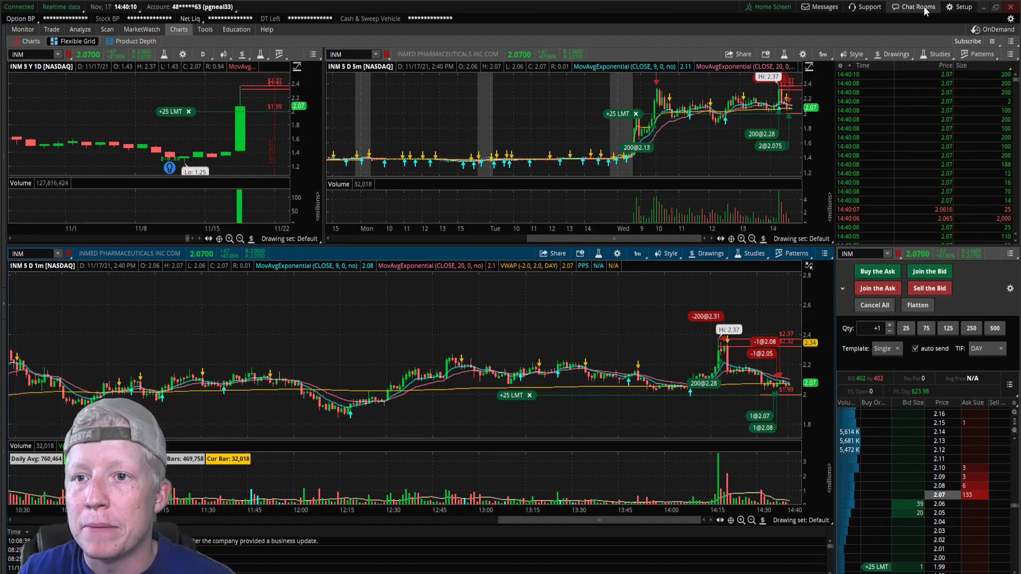
# - Review the 25-share stock order default in Application Settings, then cancel the pending buy limit
pyautogui.click(960, 7)
pyautogui.click(956, 27)
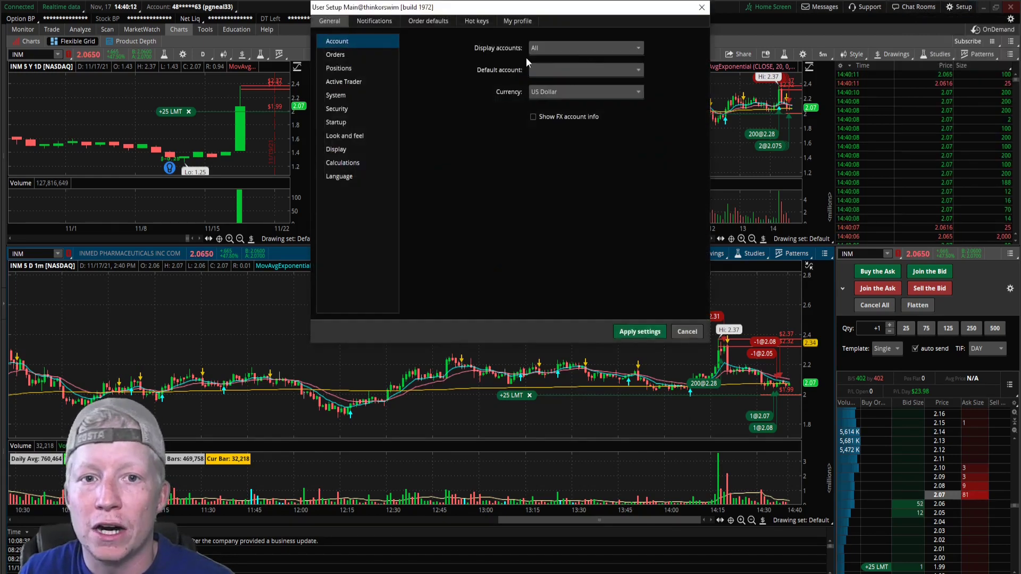
pyautogui.click(438, 22)
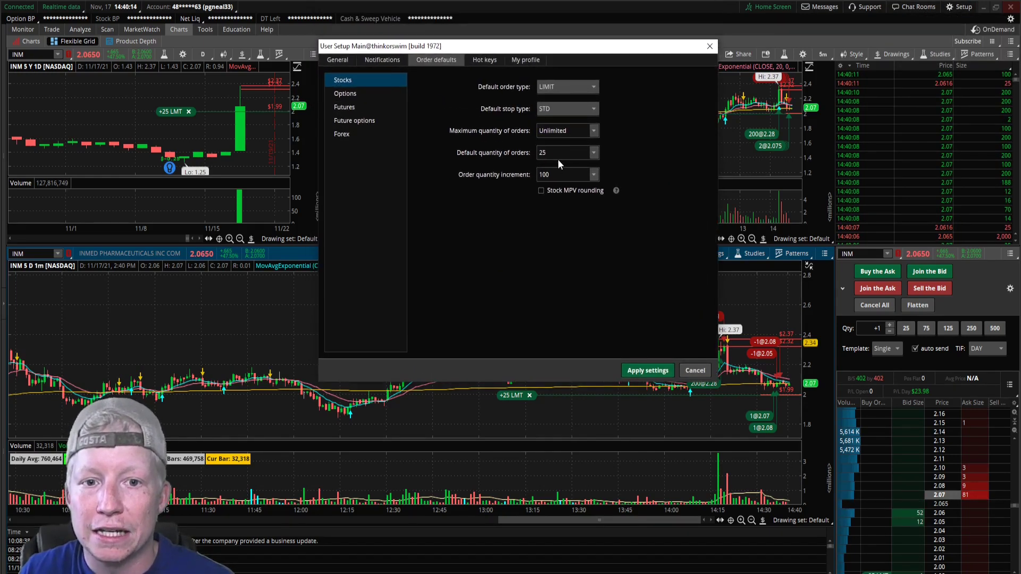
pyautogui.click(709, 46)
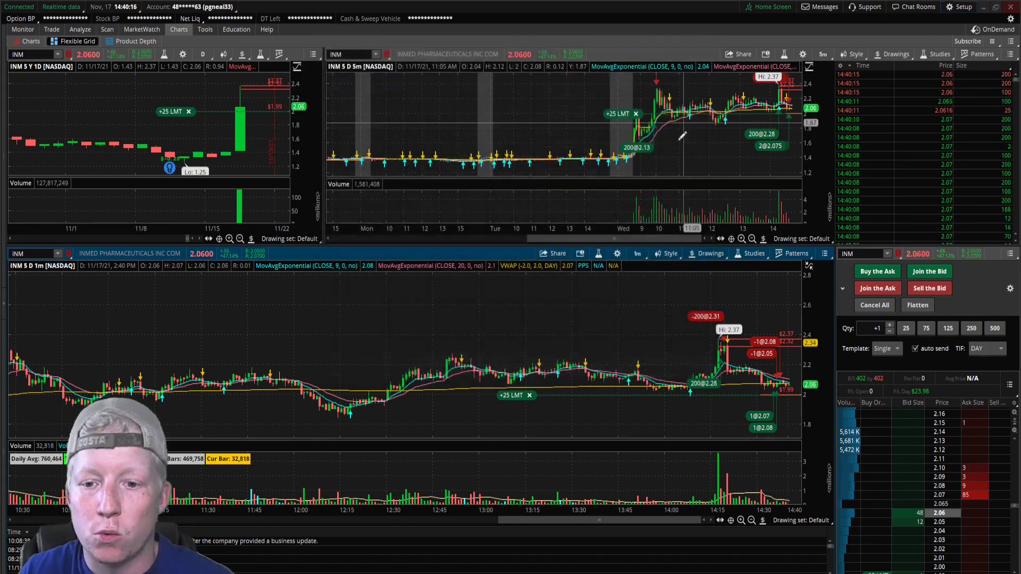
pyautogui.click(875, 305)
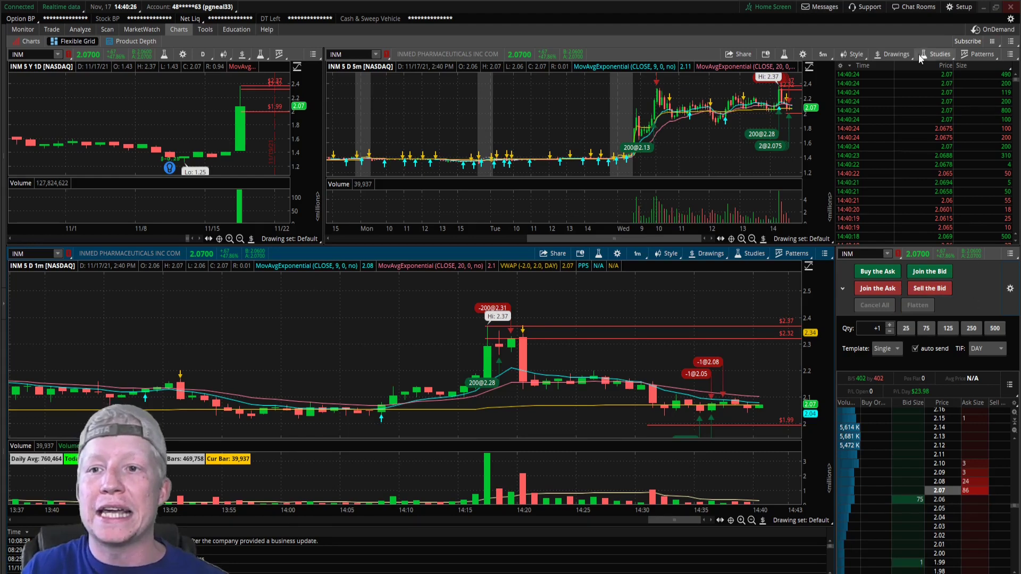
# - Adjust the Active Trader Qty field until it reads 301 shares
pyautogui.click(962, 327)
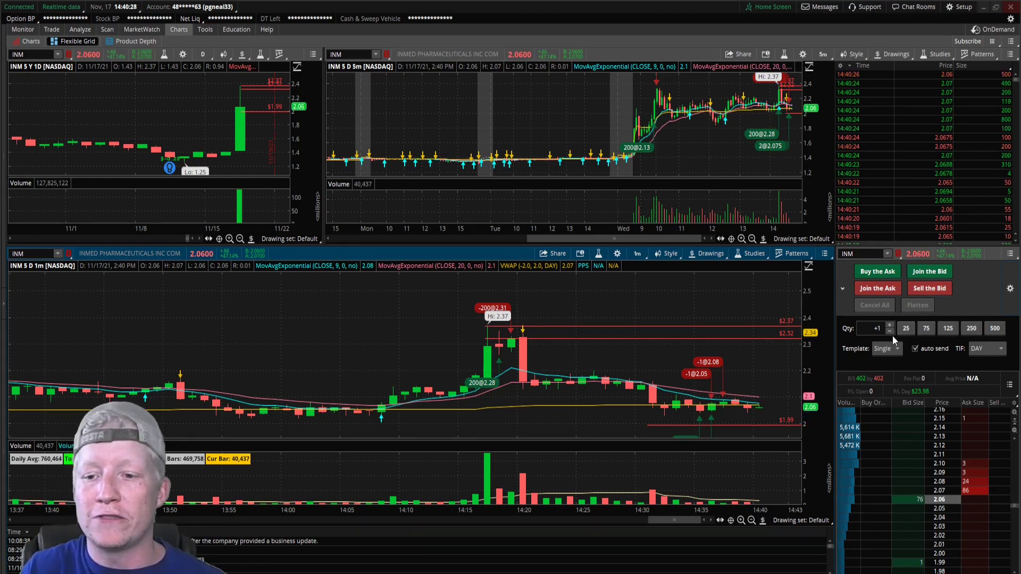
pyautogui.click(891, 325)
pyautogui.click(891, 325)
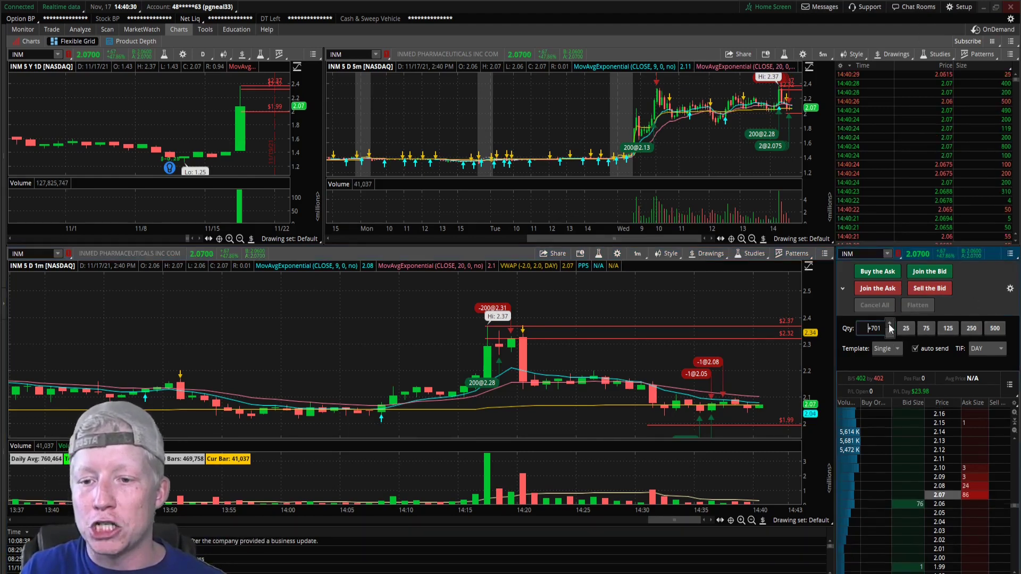
pyautogui.click(890, 334)
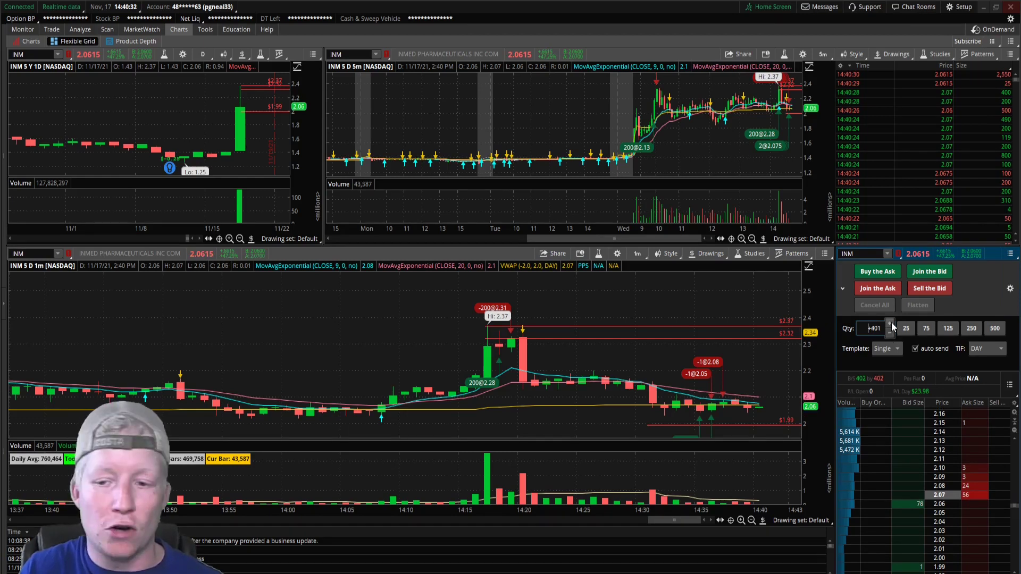
pyautogui.click(891, 324)
pyautogui.click(891, 324)
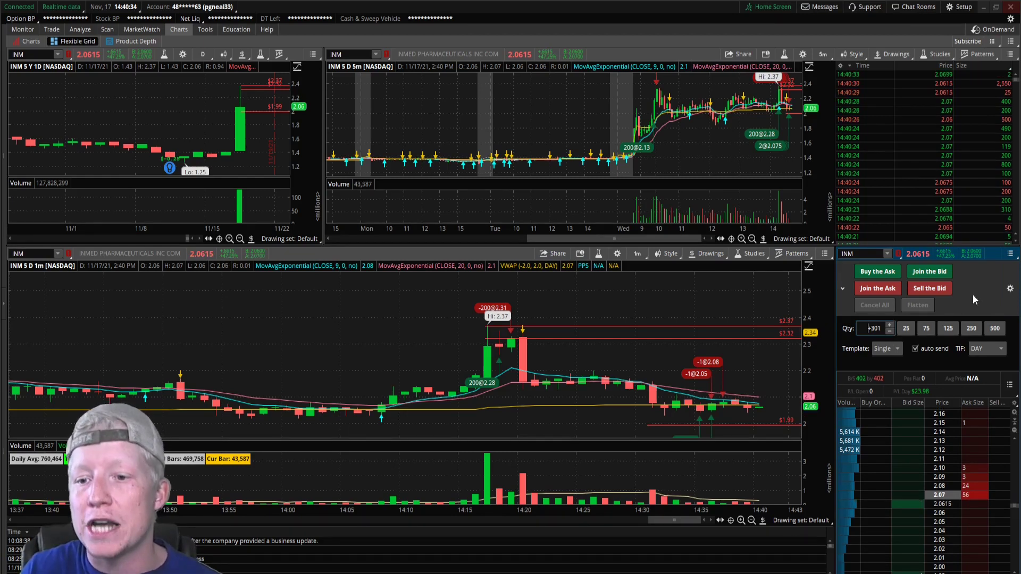
pyautogui.click(884, 290)
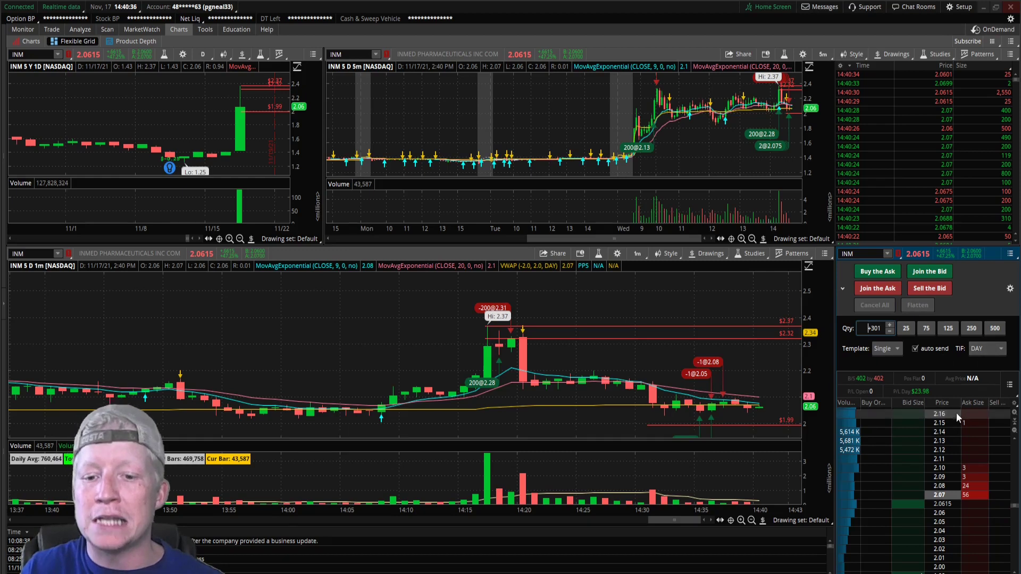
pyautogui.scroll(-6, 927, 492)
pyautogui.click(915, 519)
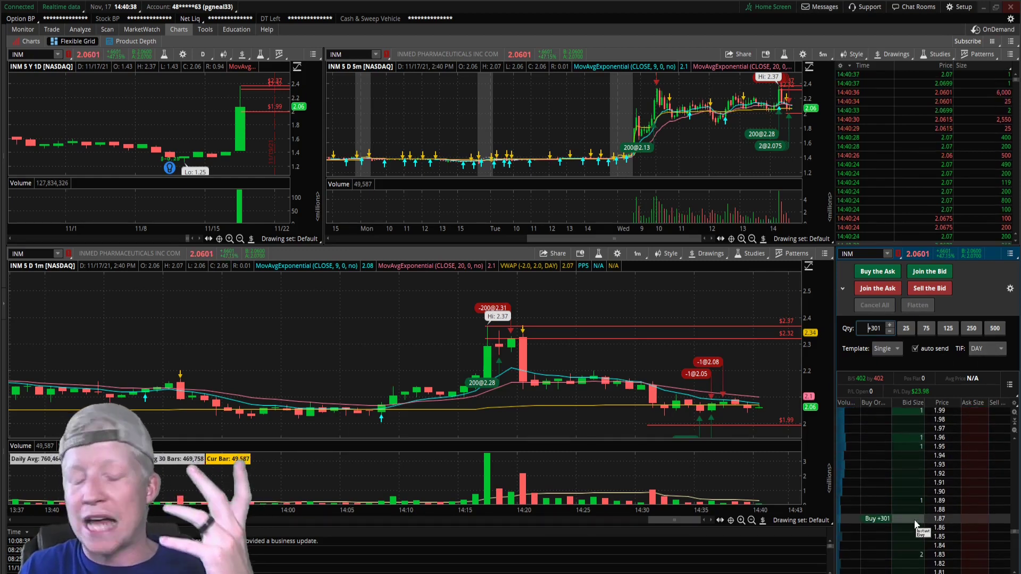
pyautogui.moveTo(915, 521); pyautogui.dragTo(898, 352)
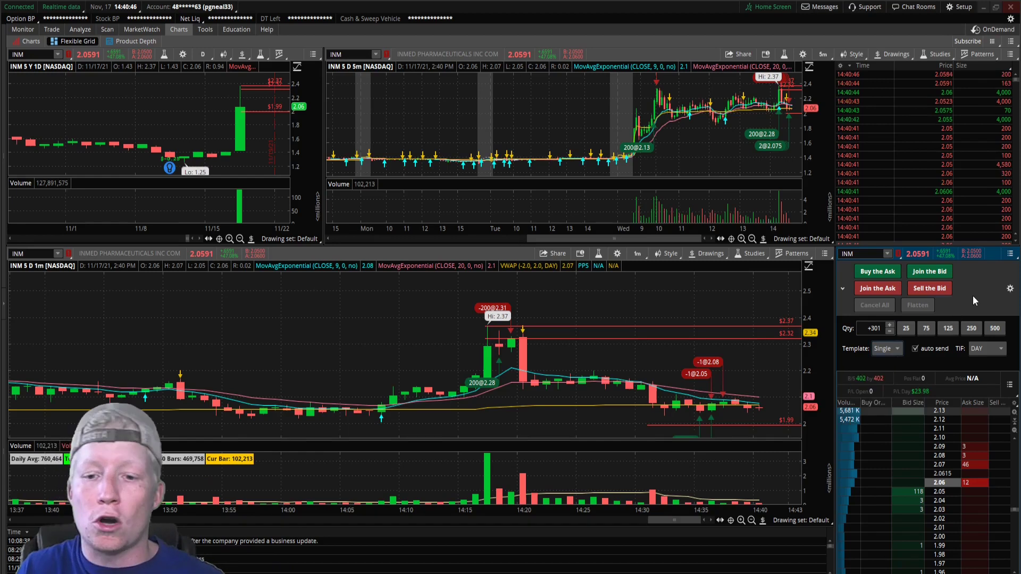